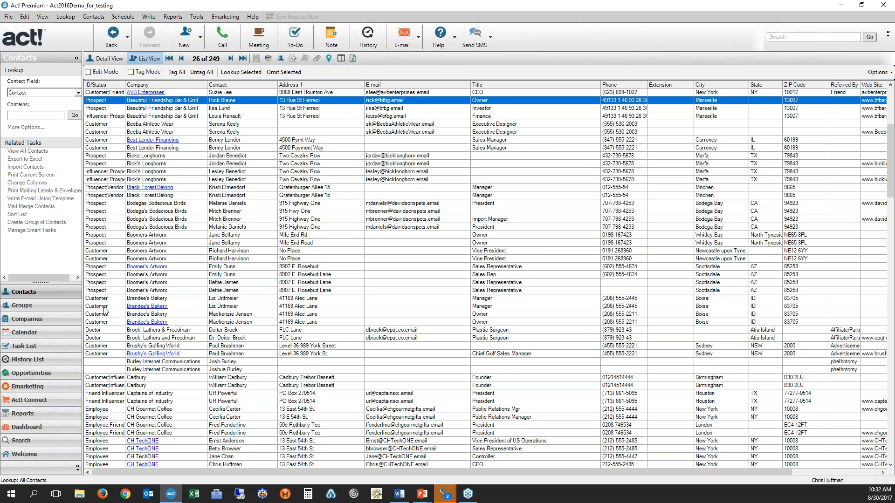
# Step: Browse the contact records in detail view and in the full contact list
pyautogui.click(99, 60)
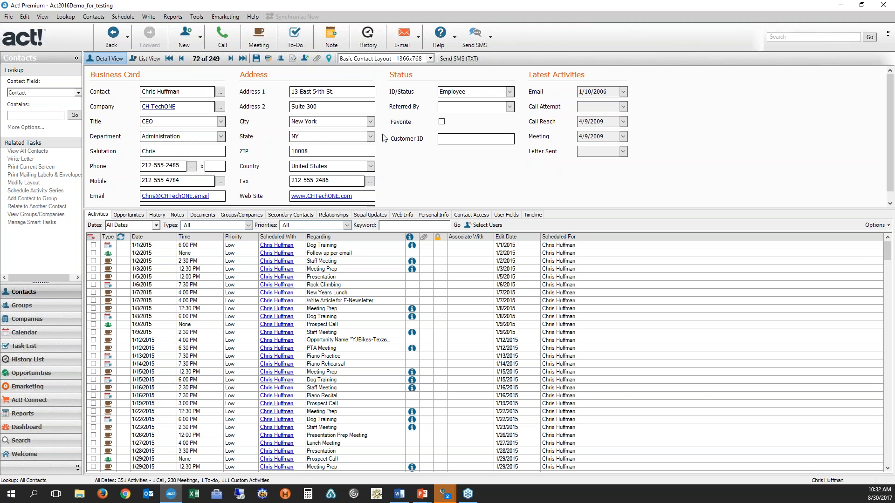
pyautogui.click(141, 60)
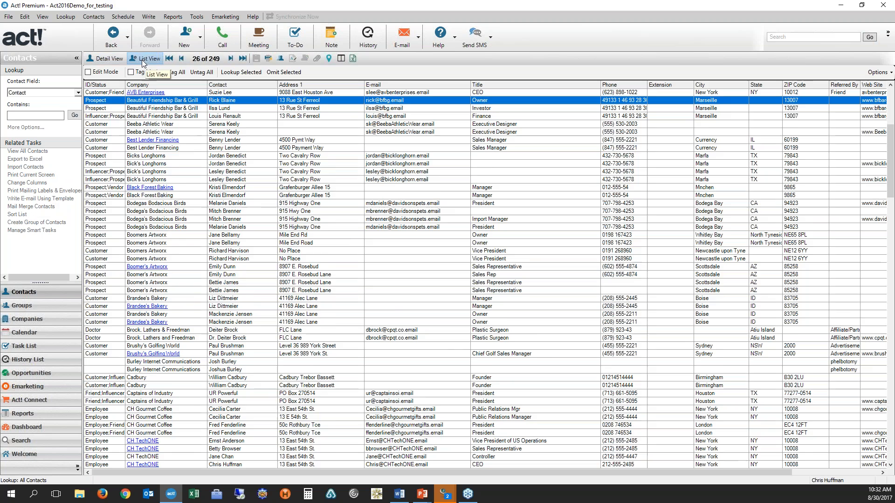
pyautogui.scroll(-1, 164, 139)
pyautogui.scroll(-6, 164, 139)
pyautogui.scroll(10, 174, 339)
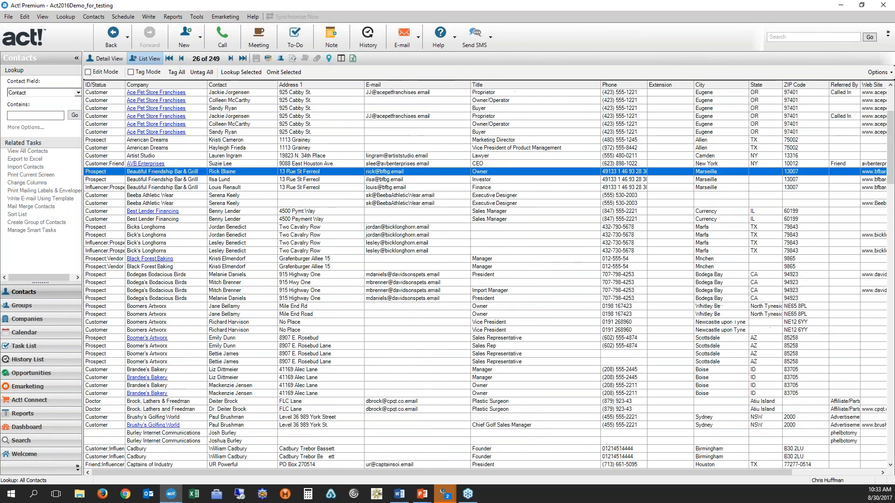
pyautogui.scroll(4, 719, 306)
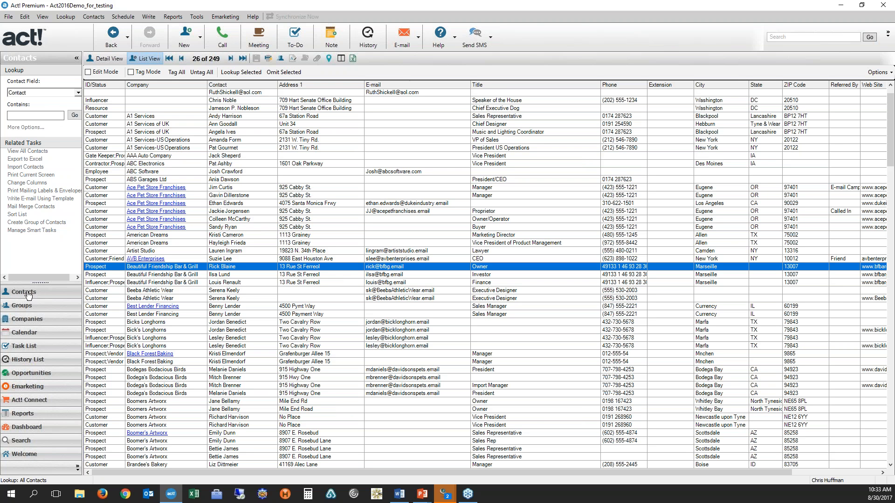
# Step: Show the company records in both detail view and list view, ending on the Ace Pet Store Franchises detail record
pyautogui.click(25, 321)
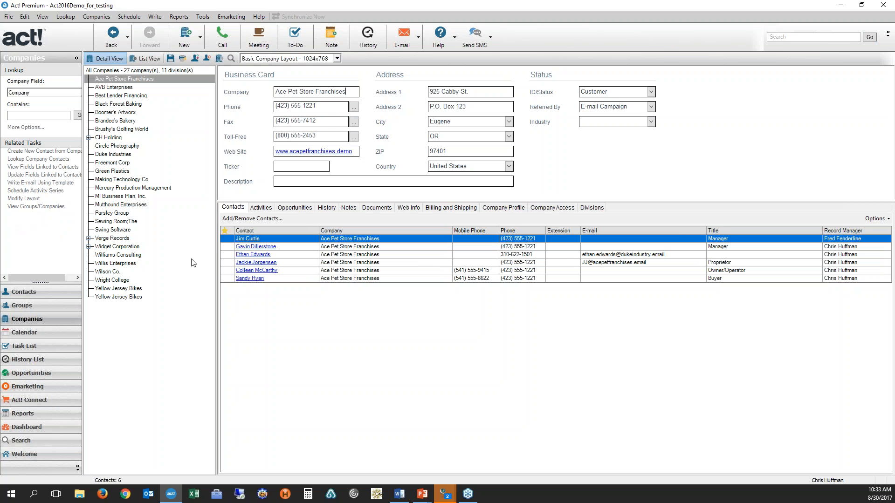
pyautogui.moveTo(217, 188); pyautogui.dragTo(201, 180)
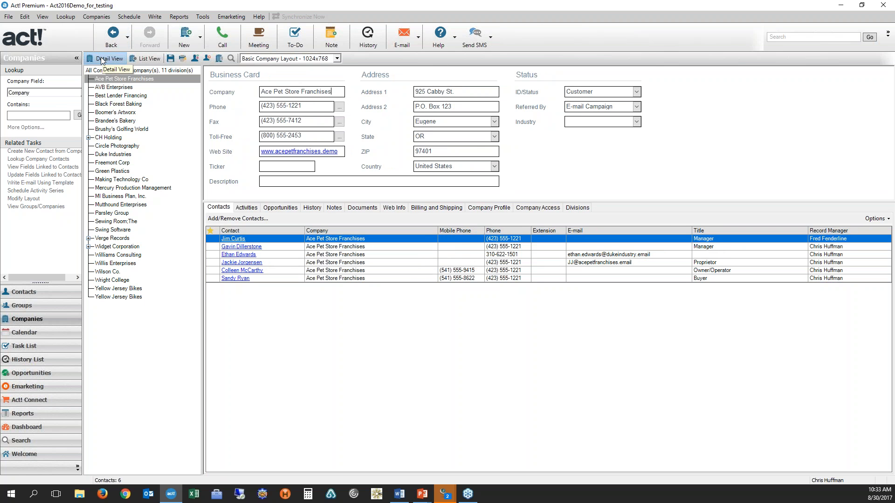
pyautogui.click(145, 58)
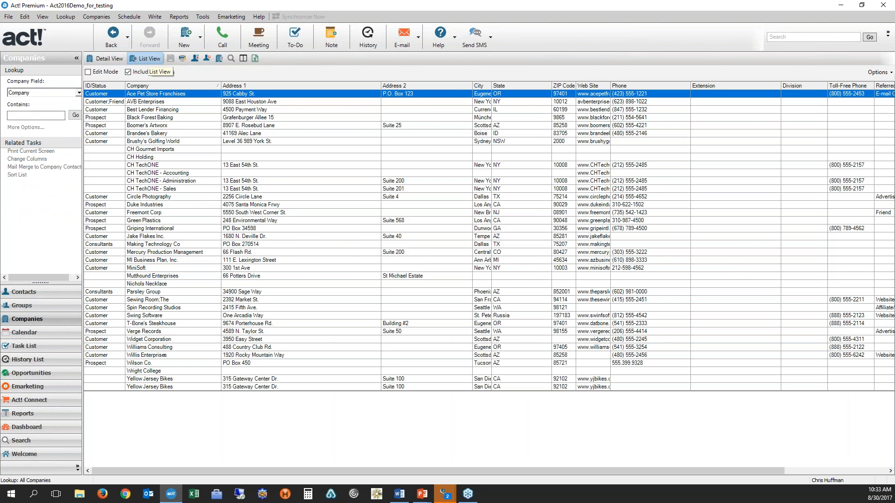
pyautogui.click(116, 61)
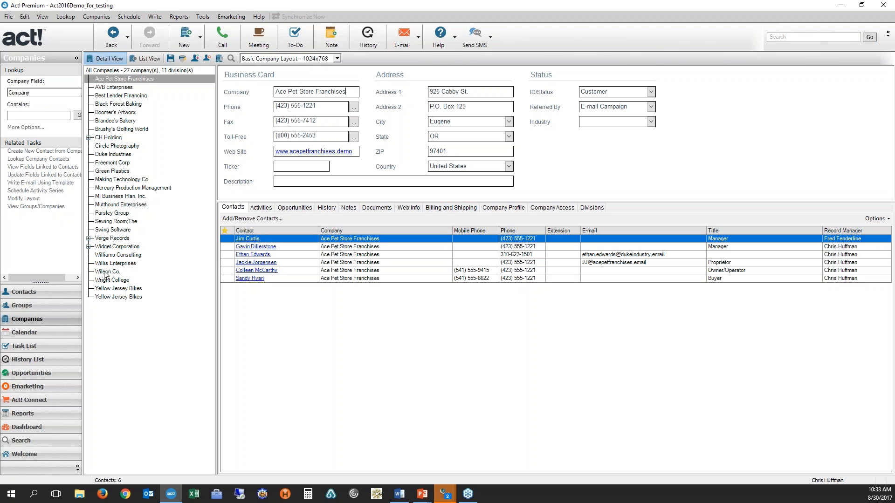
# Step: Open the first Ace Pet Store Franchises contact from the contact list and step forward through the next two contact records
pyautogui.click(24, 294)
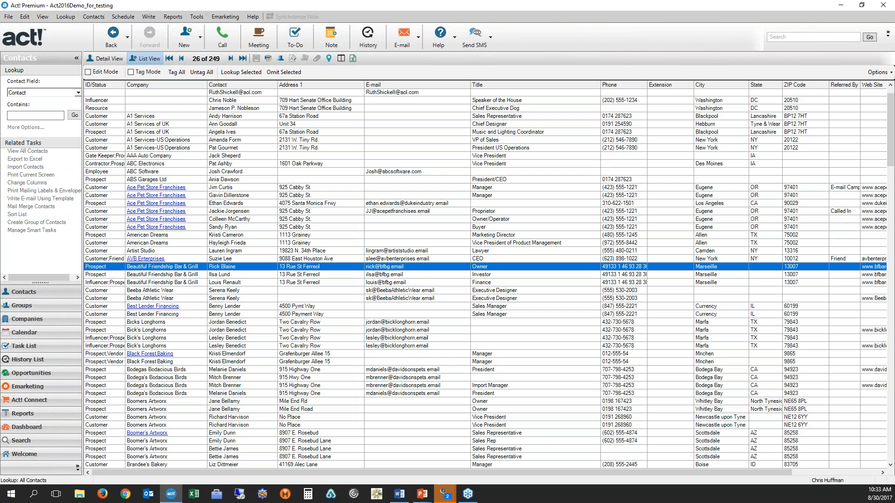
pyautogui.click(235, 188)
pyautogui.doubleClick(239, 191)
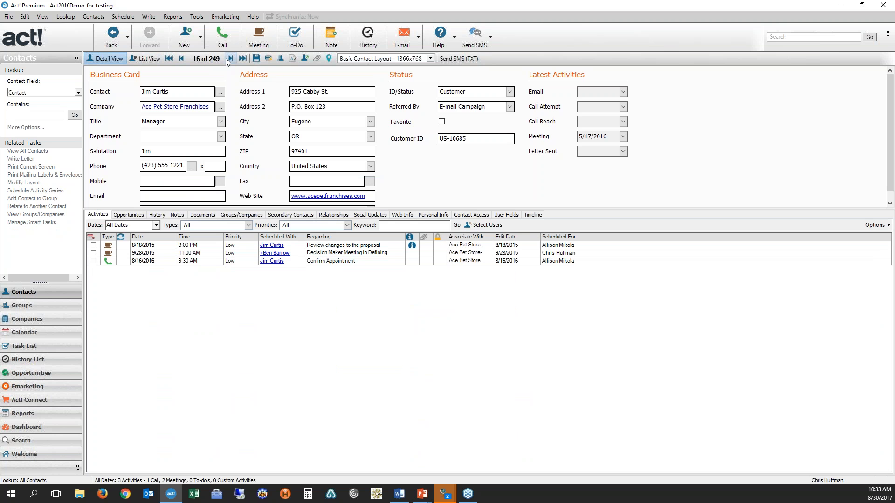
pyautogui.click(230, 58)
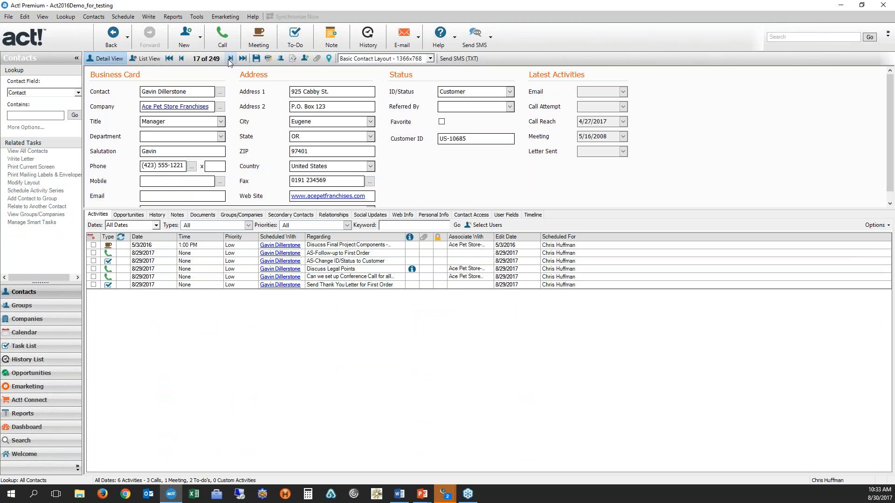
pyautogui.click(227, 59)
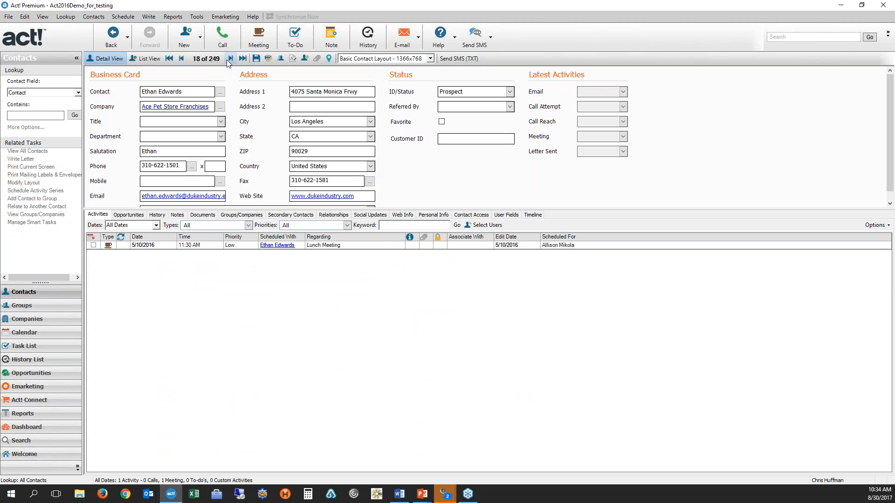
# Step: Open the Ace Pet Store Franchises company record from the linked contact and review its activities and history
pyautogui.click(165, 107)
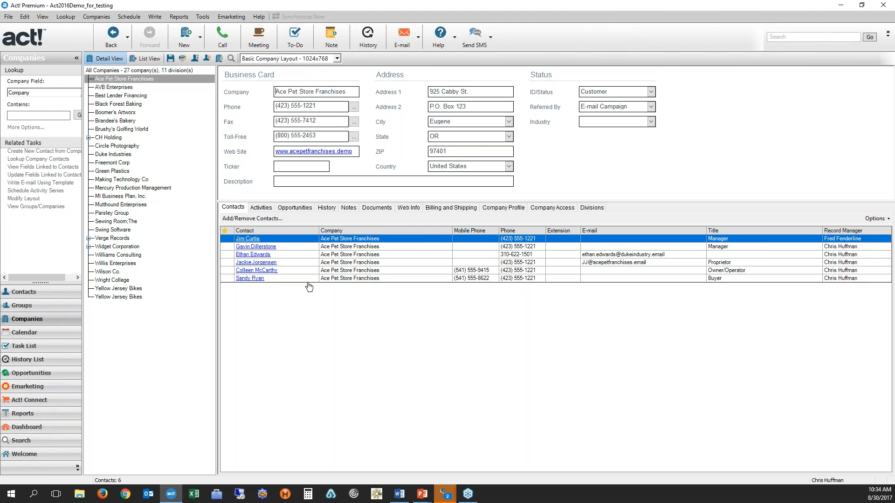
pyautogui.click(265, 209)
pyautogui.click(285, 209)
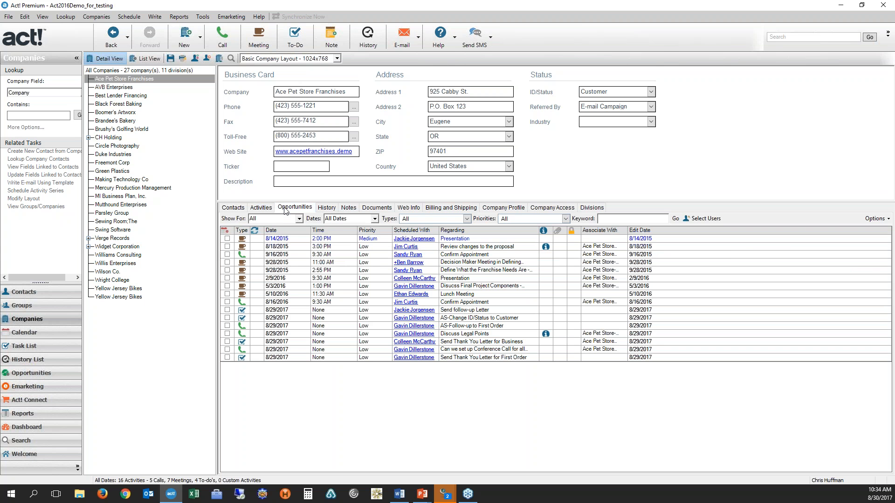
pyautogui.click(326, 209)
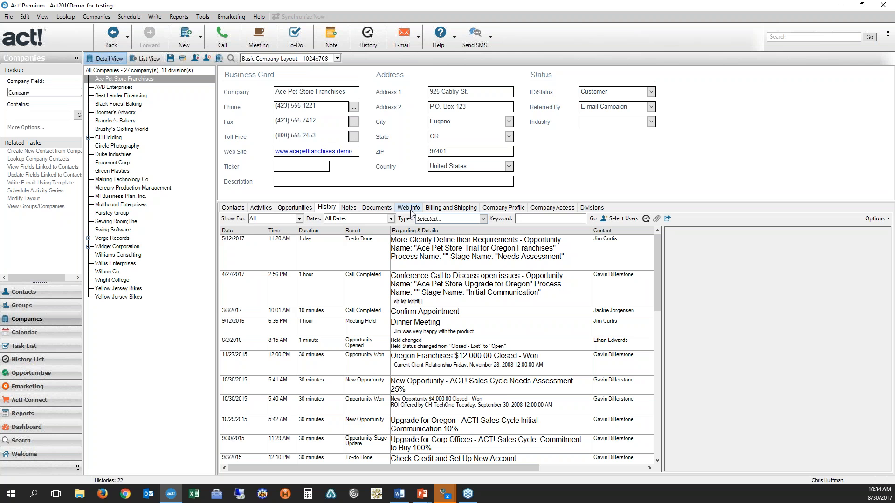
# Step: View the list of available reports and return to the contacts of the Ace Pet Store Franchises company
pyautogui.click(23, 415)
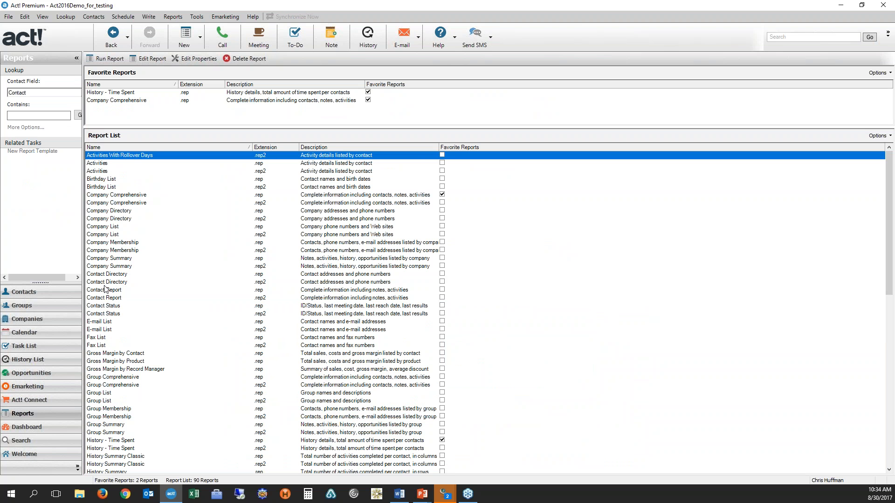
pyautogui.click(26, 321)
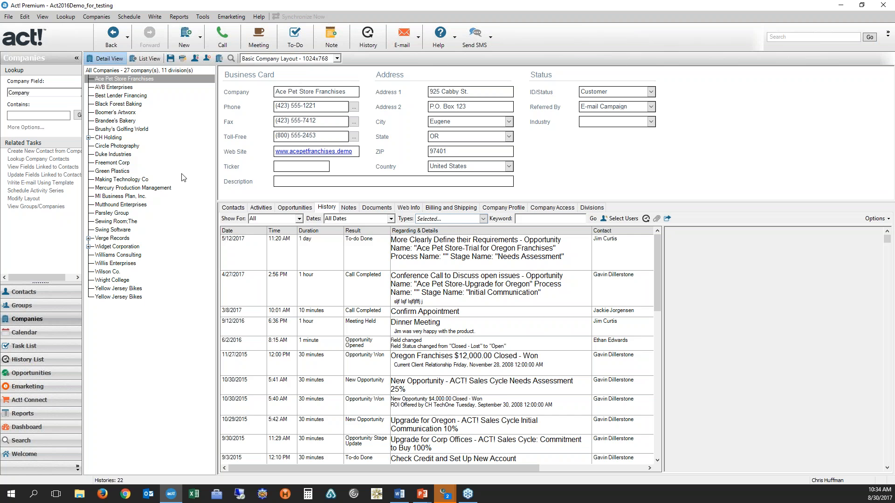
pyautogui.click(223, 207)
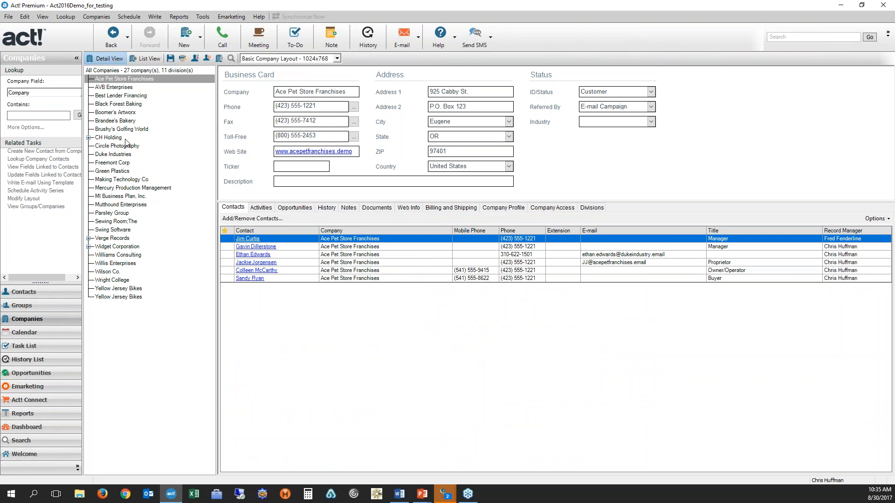
# Step: Expand CH Holding and CH TechONE, and review the contacts of the Accounting, Administration and Sales divisions plus the Sales history
pyautogui.click(88, 138)
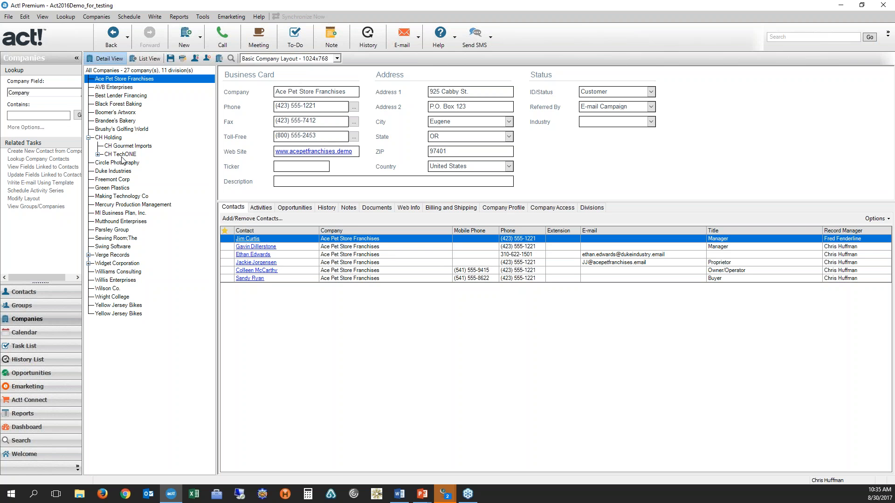
pyautogui.click(97, 155)
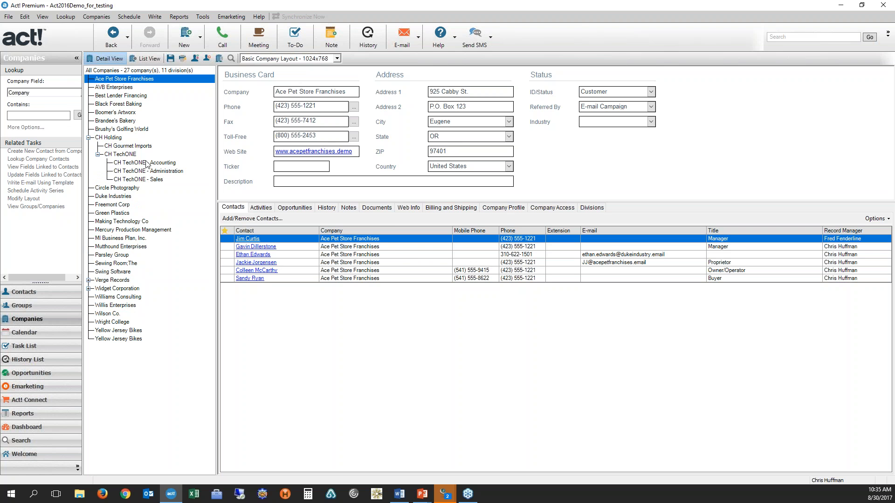
pyautogui.click(162, 166)
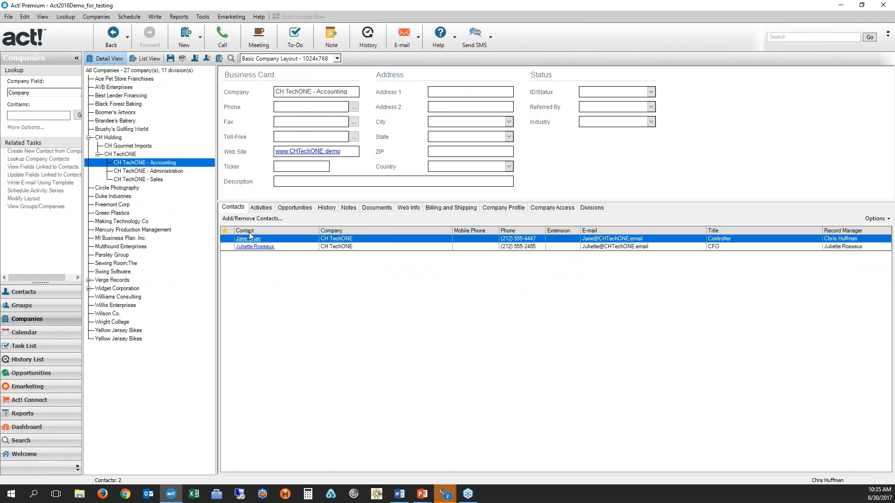
pyautogui.click(168, 172)
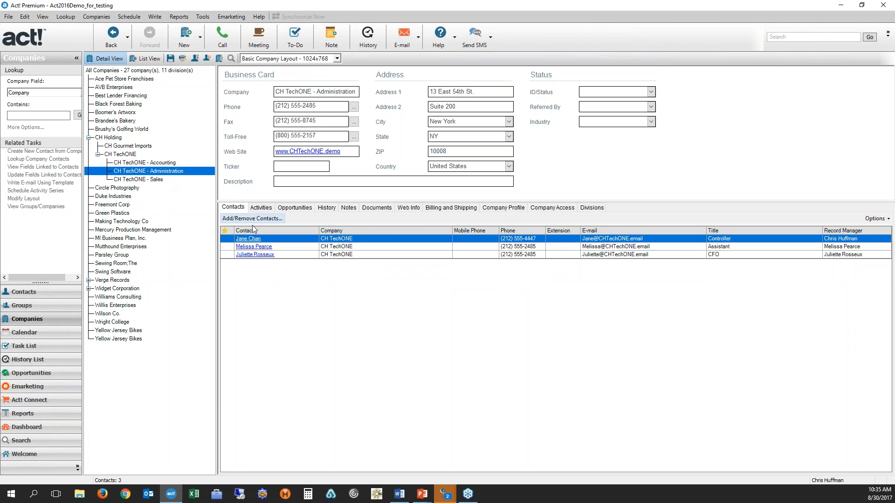
pyautogui.click(162, 180)
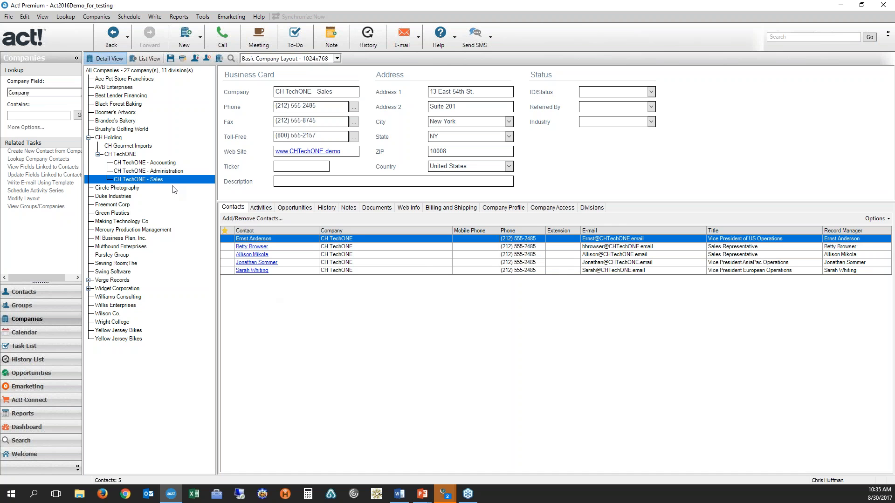
pyautogui.click(310, 209)
pyautogui.click(328, 210)
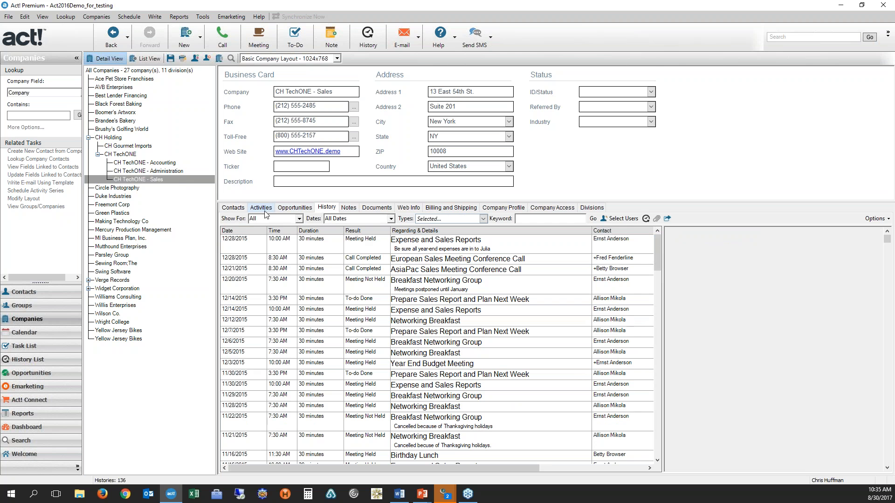
# Step: Review the history and contacts of the parent company CH TechONE and create a contact lookup from it
pyautogui.doubleClick(125, 156)
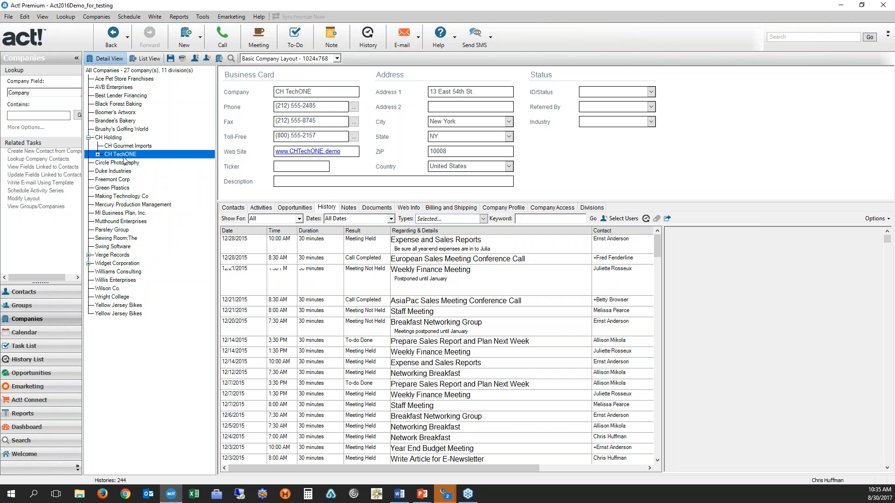
pyautogui.click(233, 208)
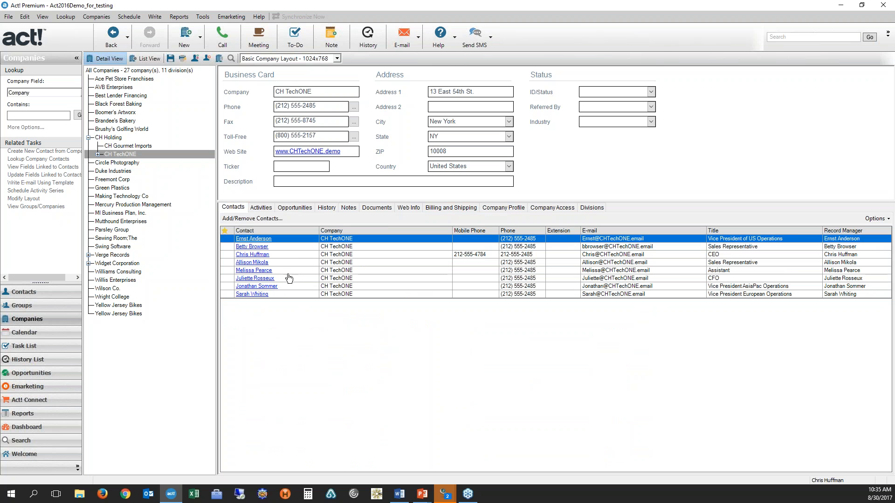
pyautogui.click(231, 58)
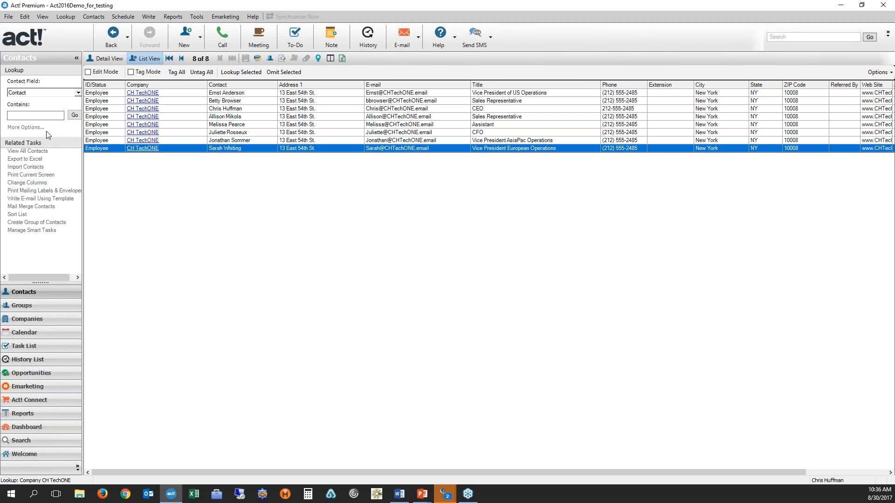
# Step: Look up all contacts and narrow the lookup to the three Great Northern Coffee contacts
pyautogui.click(67, 17)
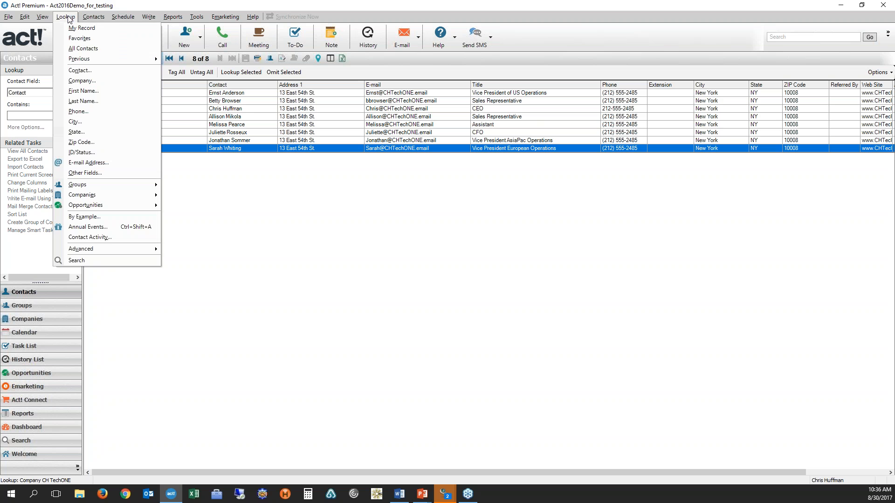
pyautogui.click(84, 49)
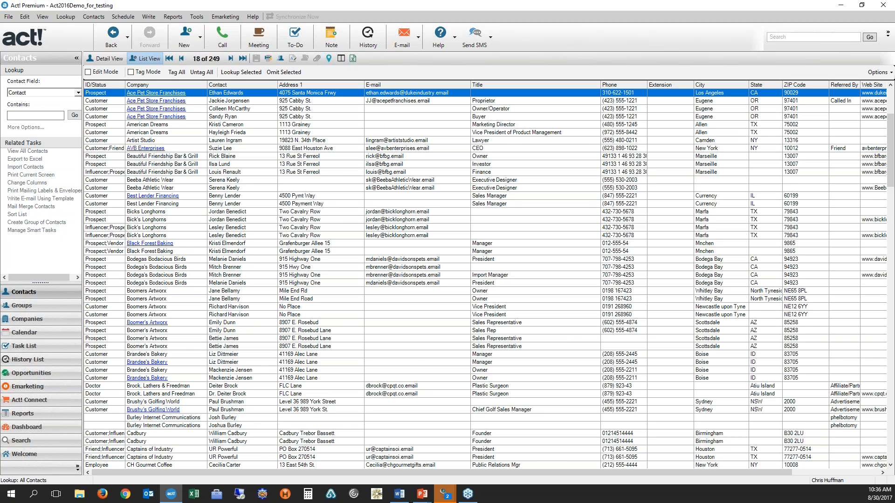
pyautogui.scroll(-15, 274, 382)
pyautogui.scroll(-8, 274, 382)
pyautogui.click(187, 340)
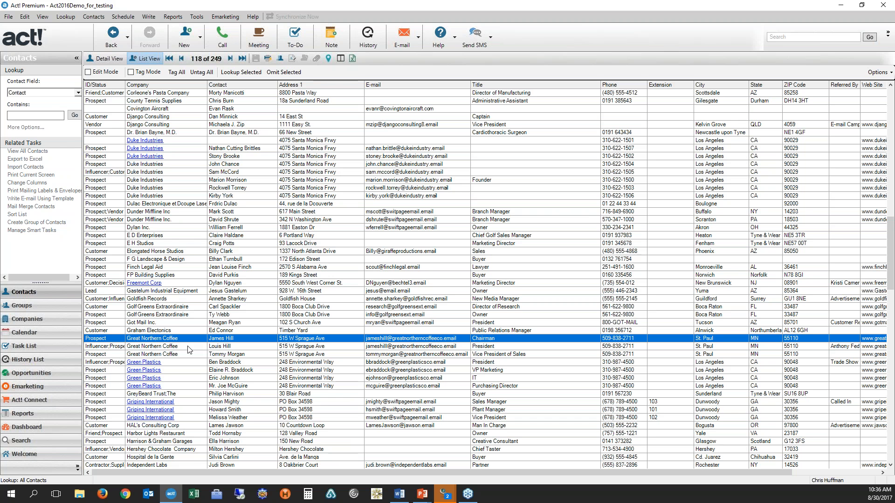
pyautogui.keyDown('shift'); pyautogui.click(246, 356); pyautogui.keyUp('shift')
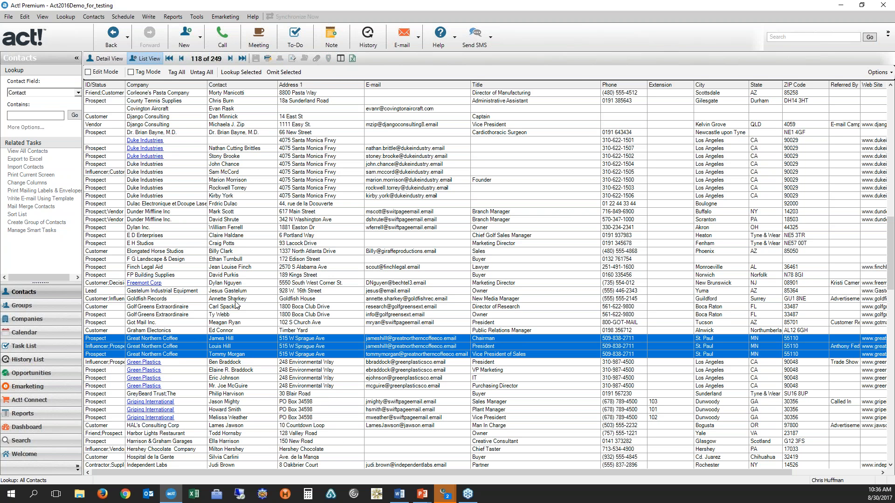
pyautogui.click(242, 74)
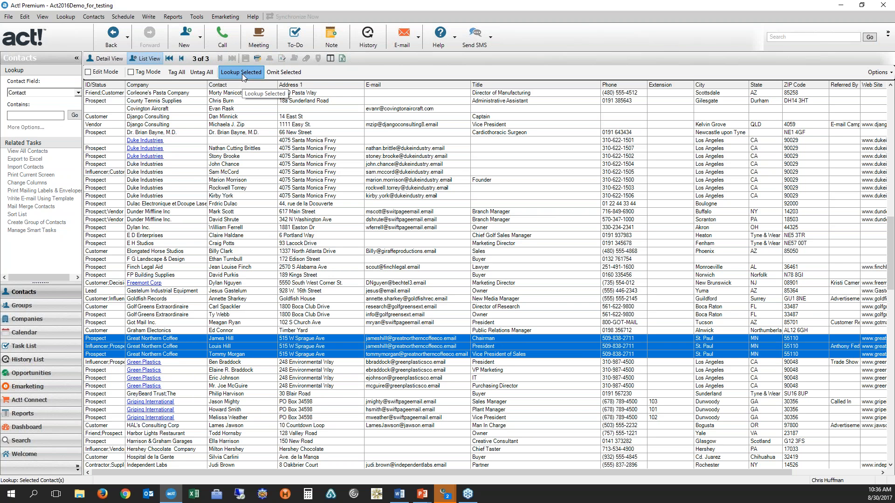
# Step: Open the detail record of the first Great Northern Coffee contact and create a company from it
pyautogui.click(113, 61)
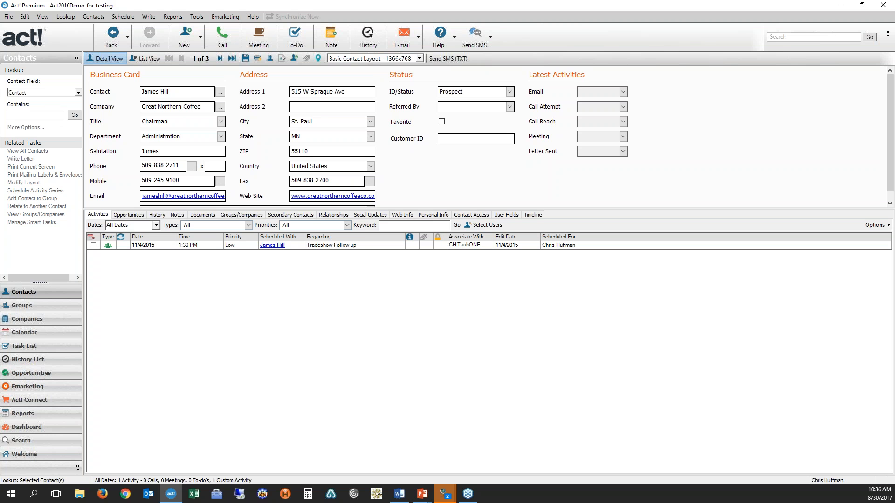
pyautogui.click(94, 17)
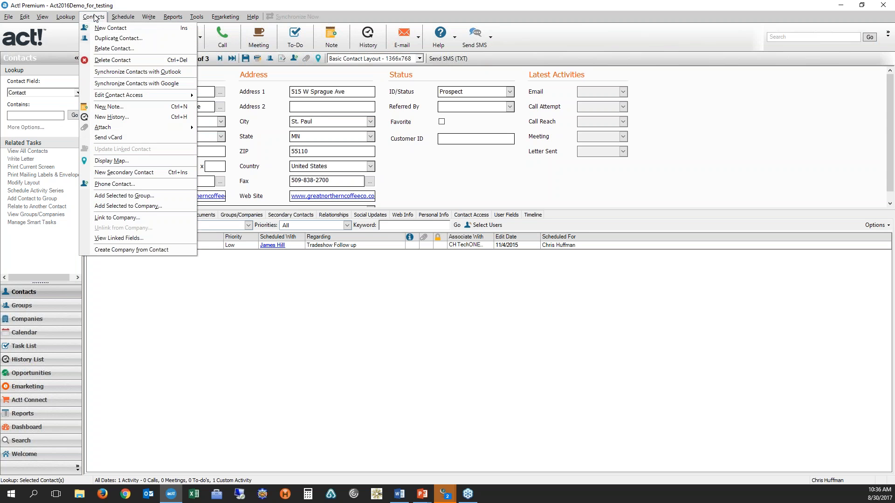
pyautogui.click(136, 250)
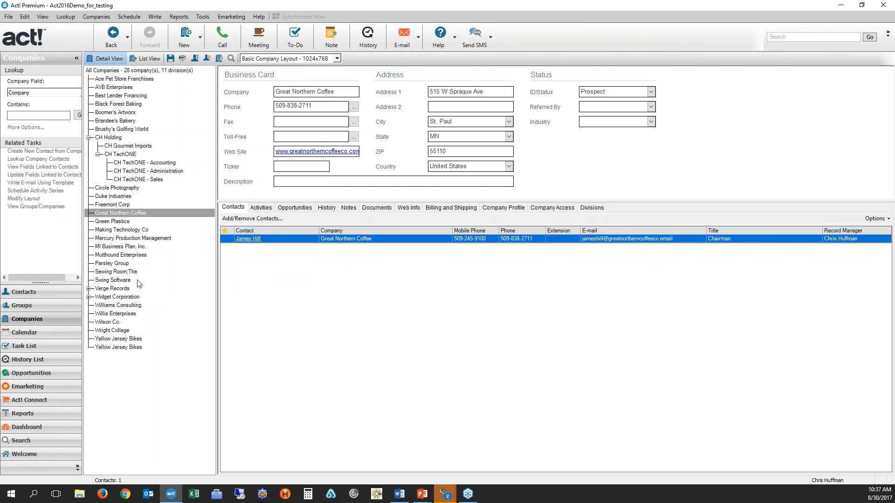
# Step: Go to the second contact in the Great Northern Coffee lookup and link it to the Great Northern Coffee company
pyautogui.click(19, 296)
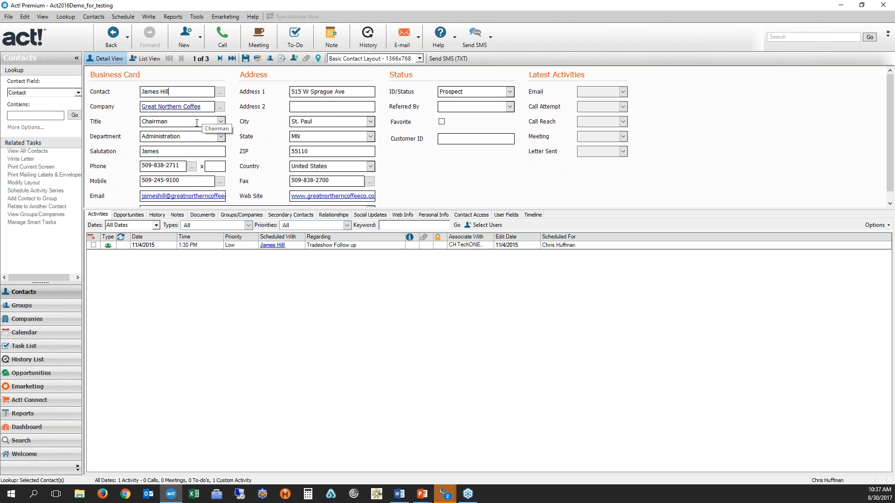
pyautogui.click(219, 58)
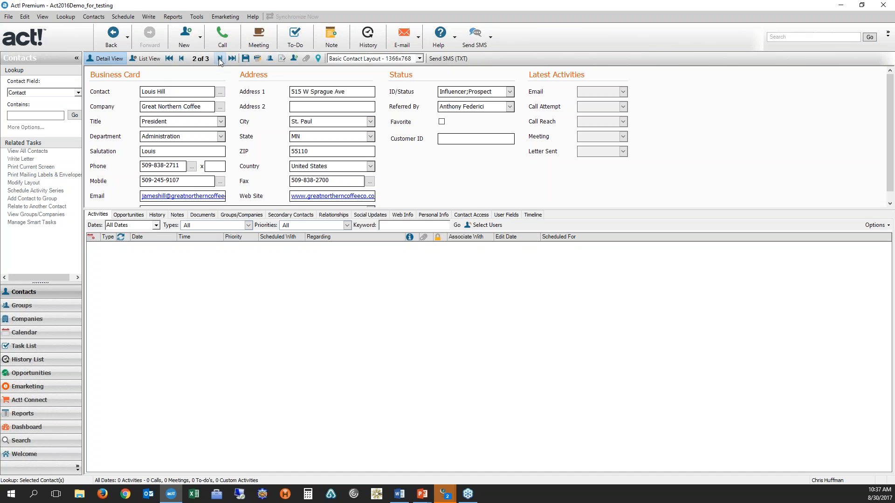
pyautogui.click(220, 108)
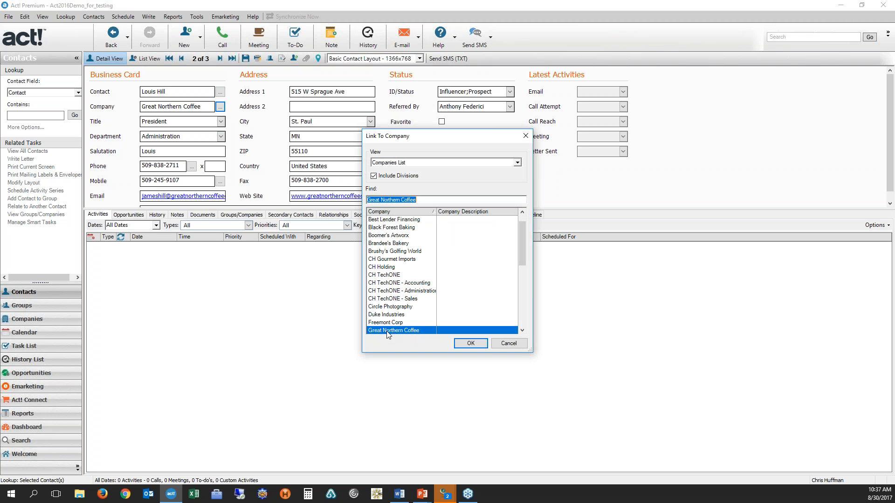
pyautogui.click(464, 344)
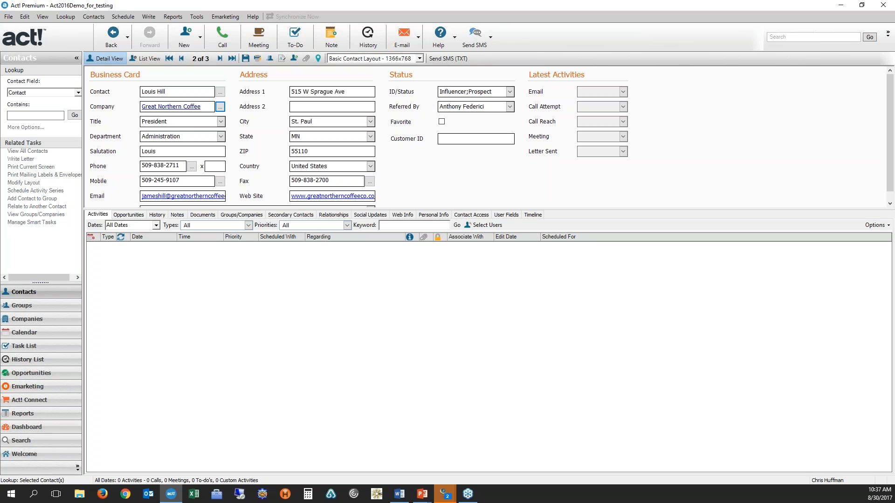
# Step: Move to the third contact in the lookup and link it to the Great Northern Coffee company
pyautogui.click(219, 59)
pyautogui.click(219, 59)
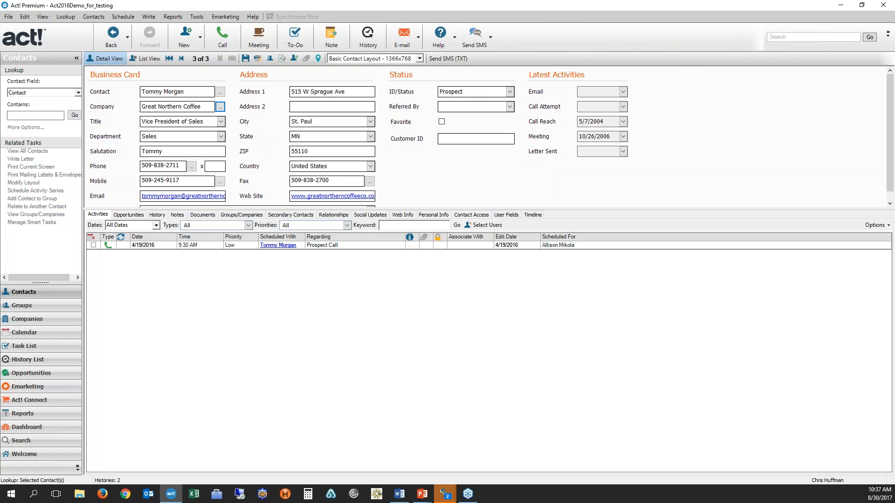
pyautogui.click(220, 108)
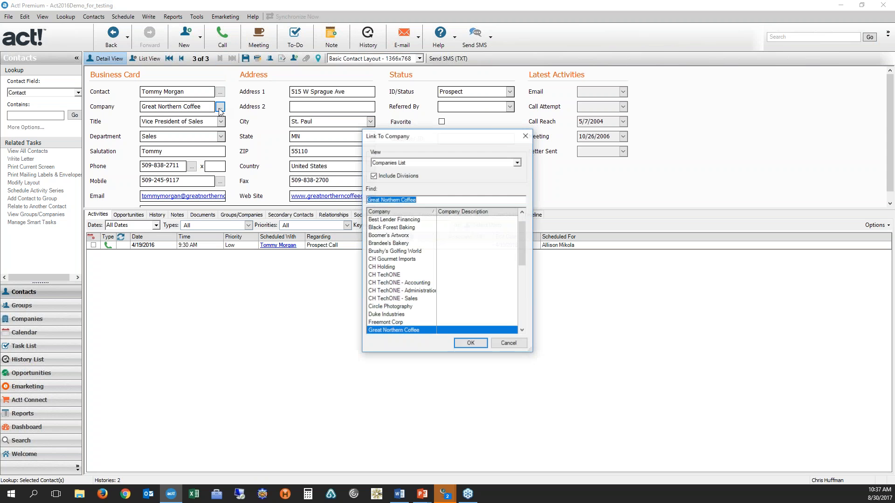
pyautogui.click(470, 345)
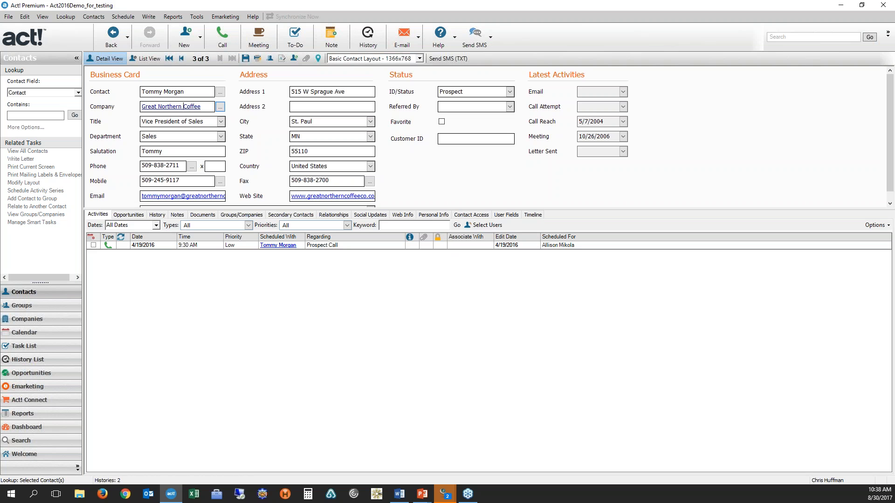
# Step: Open the Great Northern Coffee company from the linked contact and review its contacts, activities and opportunities
pyautogui.click(142, 107)
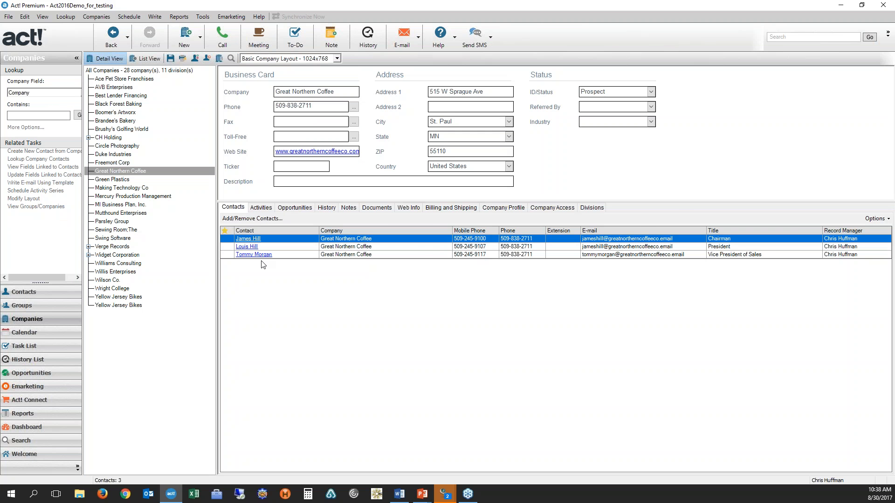
pyautogui.click(270, 208)
pyautogui.click(294, 207)
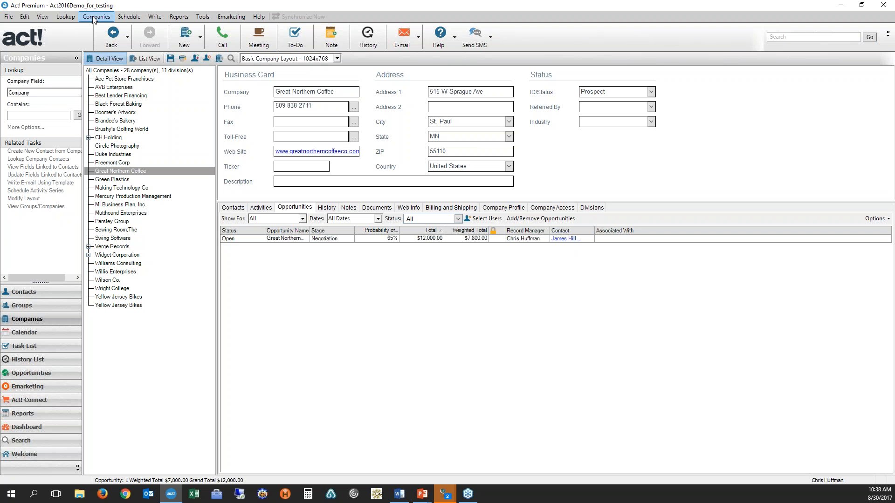
# Step: Create a new company named ABC Electrics, show its contacts list and look over the available company commands
pyautogui.click(42, 323)
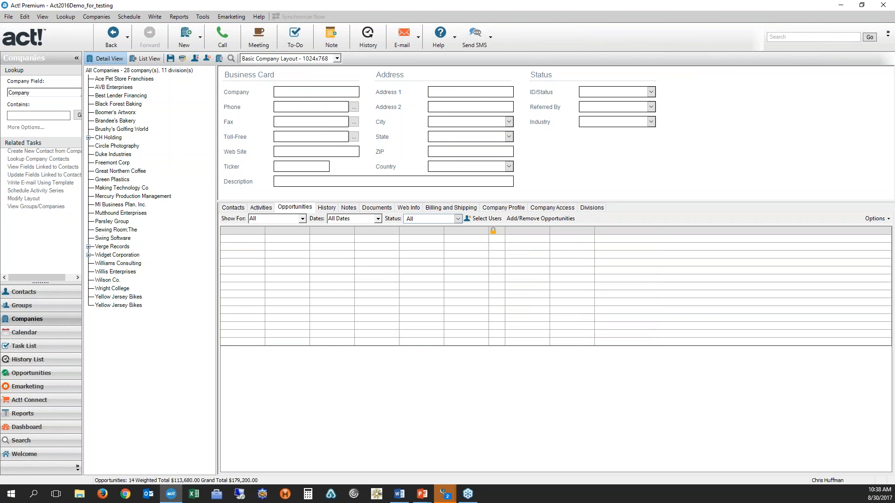
pyautogui.write('ABC Electrics')
pyautogui.click(241, 209)
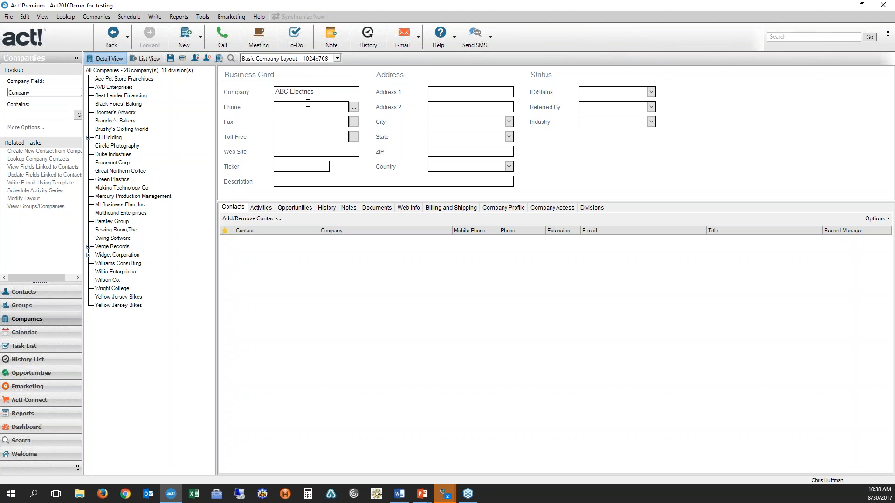
pyautogui.click(93, 18)
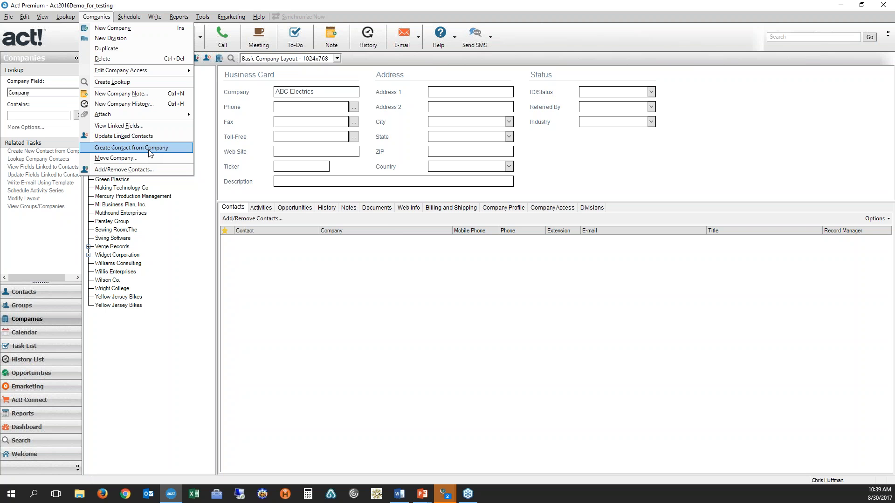
# Step: Open the Company Preferences in the admin preferences and examine the company creation and company linking options
pyautogui.click(28, 292)
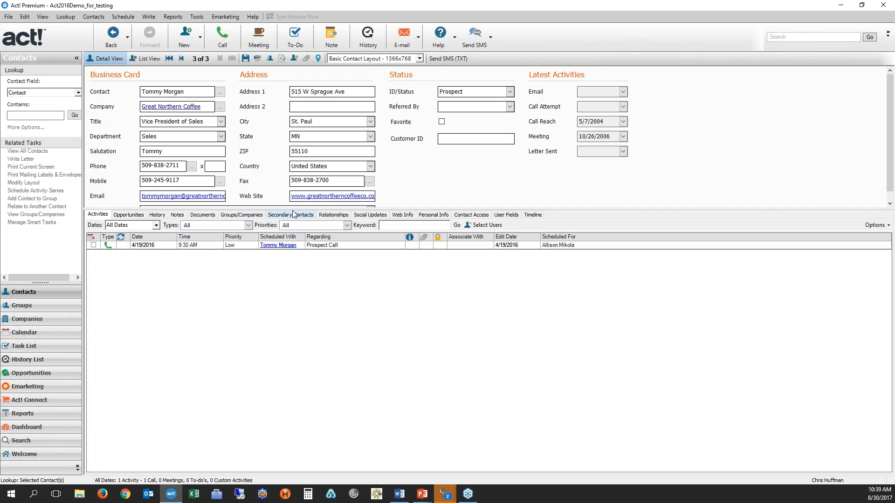
pyautogui.click(196, 17)
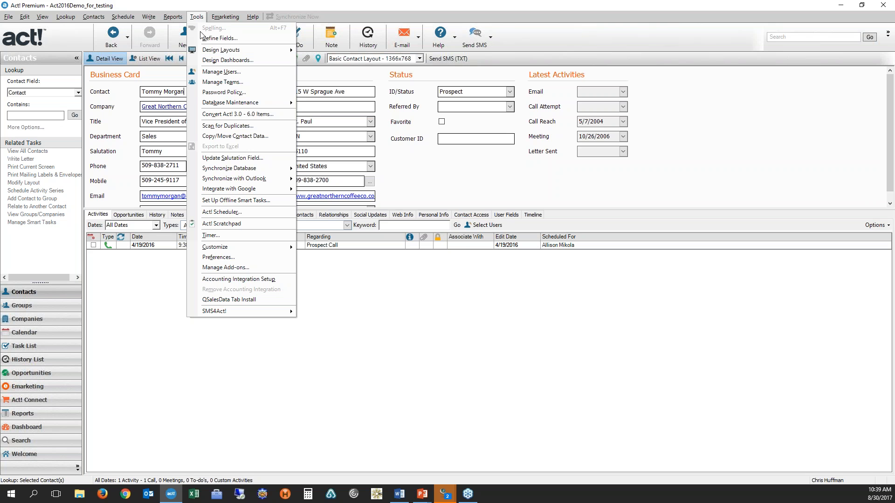
pyautogui.click(223, 259)
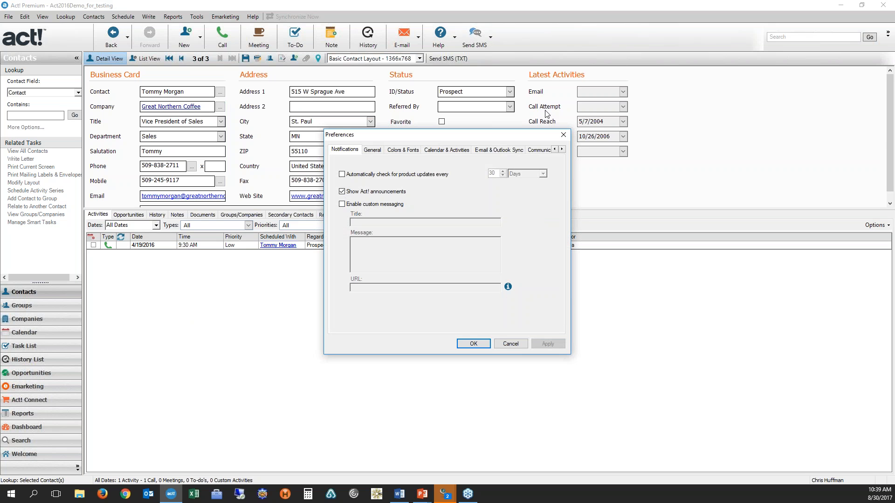
pyautogui.click(562, 150)
pyautogui.click(562, 150)
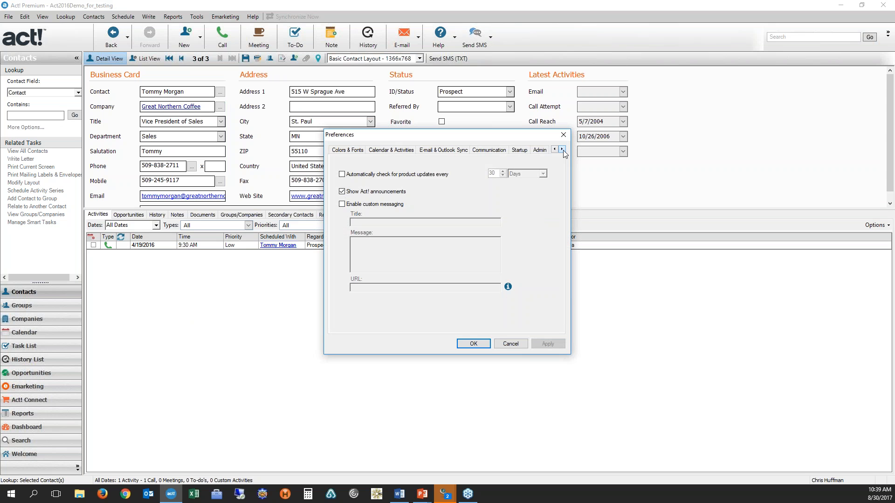
pyautogui.click(544, 154)
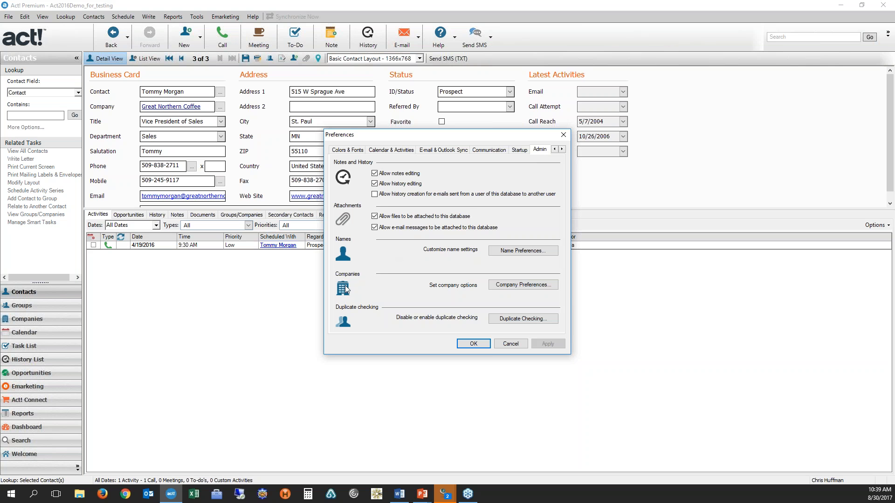
pyautogui.click(522, 285)
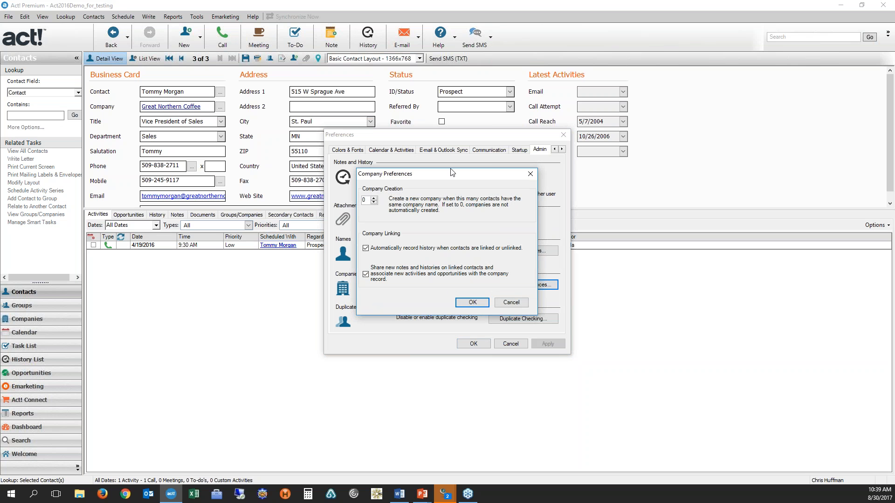
pyautogui.moveTo(451, 176); pyautogui.dragTo(458, 180)
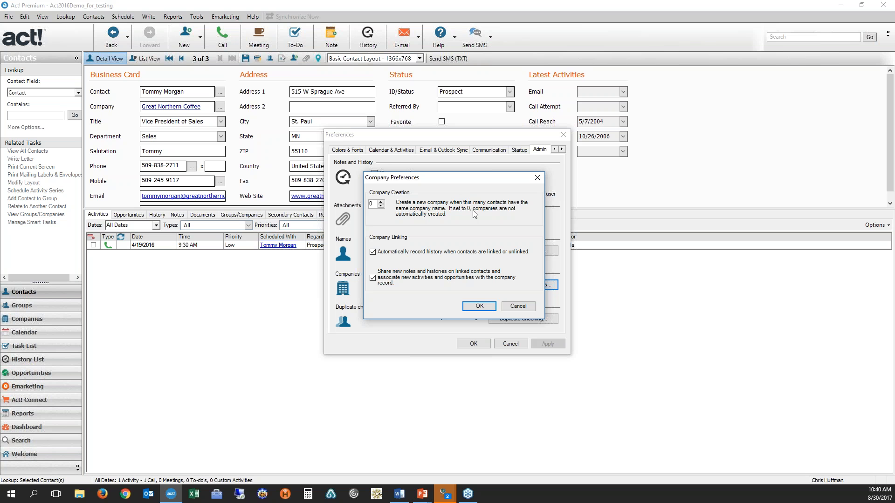
# Step: Try adjusting how many contacts with the same company name trigger automatic company creation, and cancel out of the preferences
pyautogui.click(380, 202)
pyautogui.click(380, 203)
pyautogui.click(519, 306)
pyautogui.click(517, 305)
pyautogui.click(510, 344)
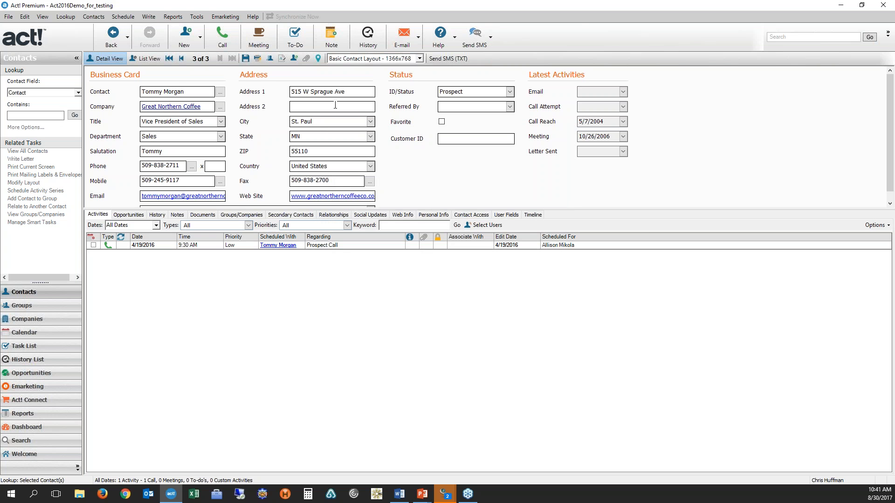
# Step: Examine which company fields are linked to contact fields, and close the linked fields list
pyautogui.click(99, 22)
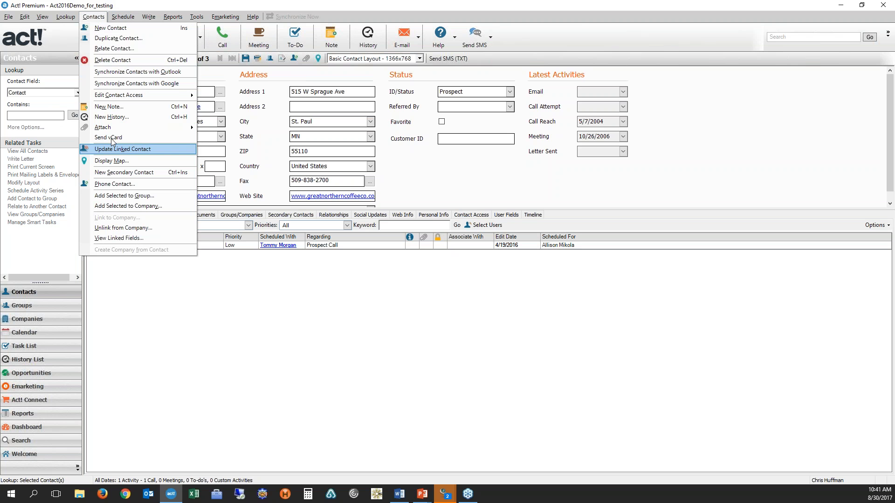
pyautogui.click(133, 239)
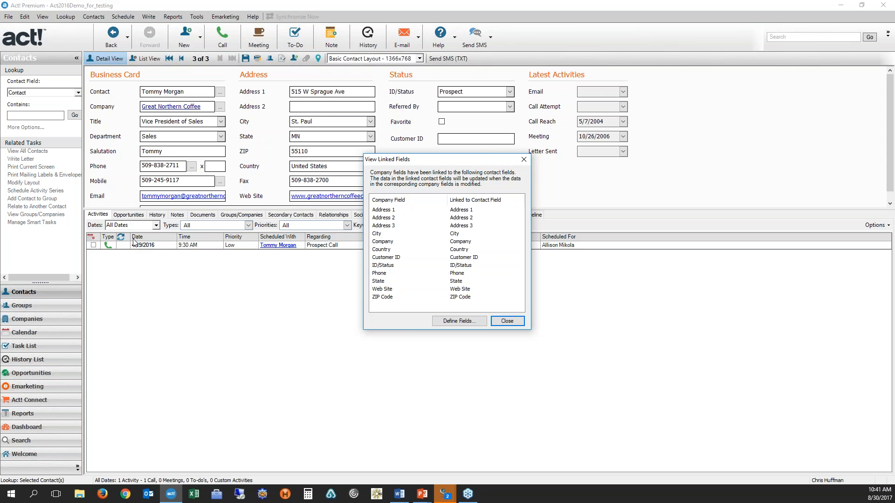
pyautogui.moveTo(431, 164); pyautogui.dragTo(362, 149)
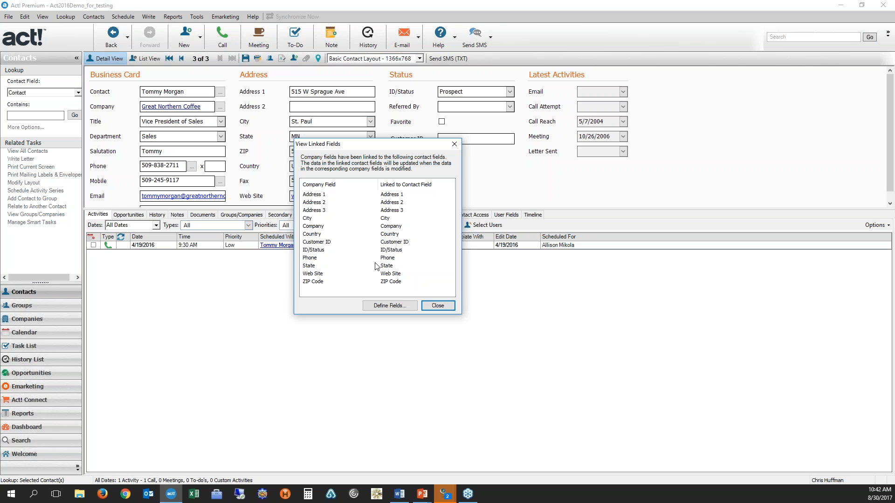
pyautogui.click(437, 306)
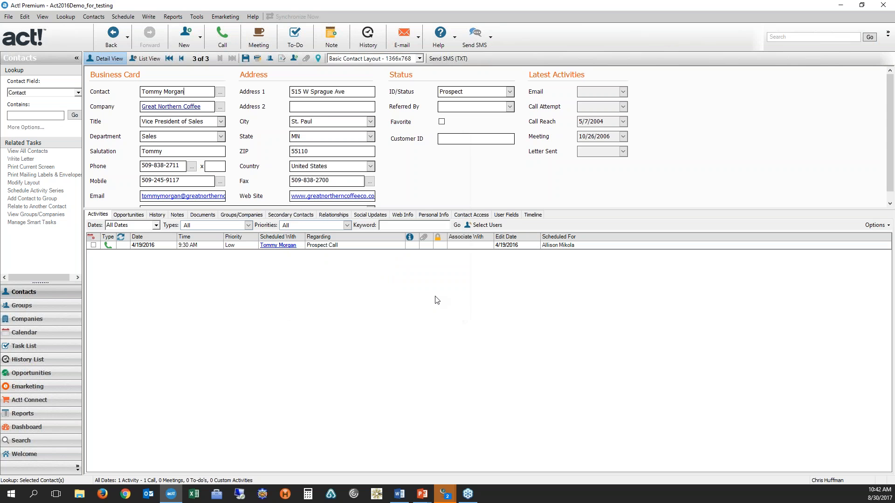
# Step: Open the Great Northern Coffee company record and switch it to Basic Company Layout - 1366x768
pyautogui.click(169, 109)
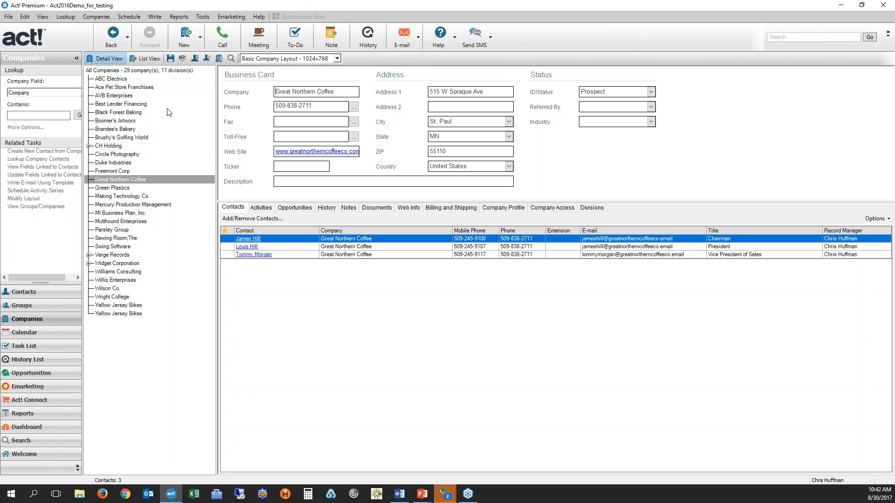
pyautogui.click(336, 58)
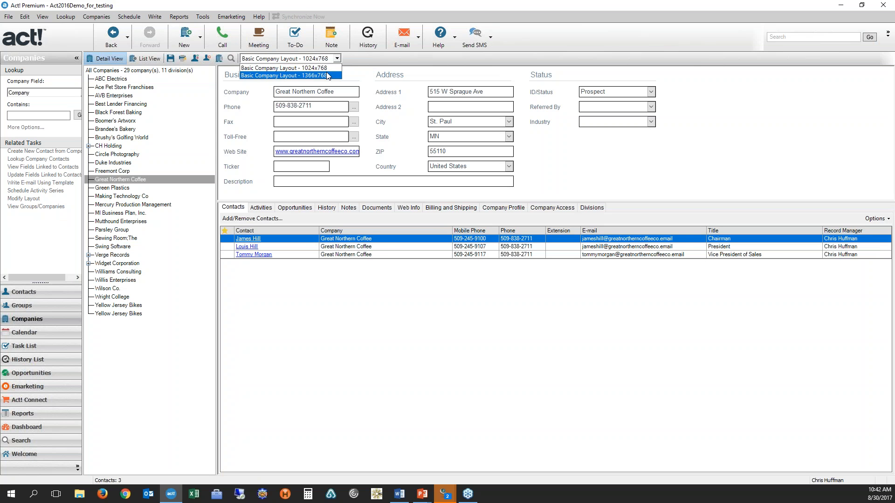
pyautogui.click(329, 75)
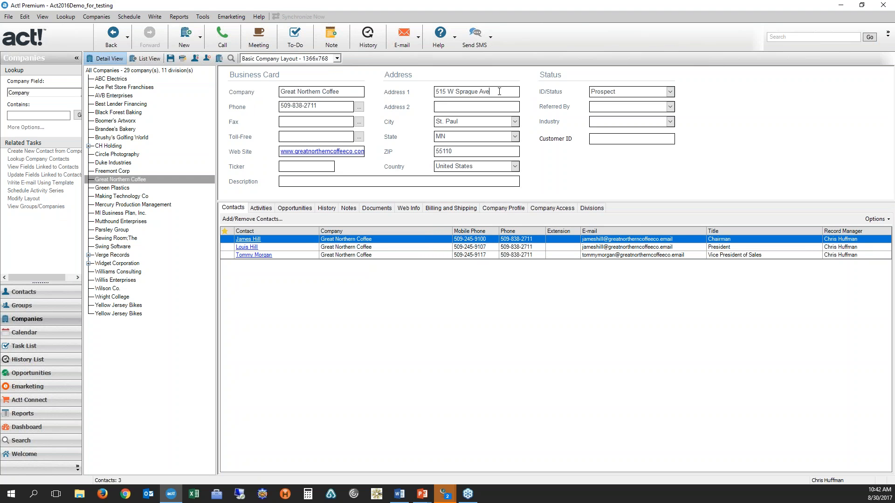
# Step: Replace the company's Address 1 with a new street address, save with the linked contacts updated, and check the first contact
pyautogui.moveTo(499, 90); pyautogui.dragTo(383, 88)
pyautogui.write('34 Oak Drive')
pyautogui.click(170, 60)
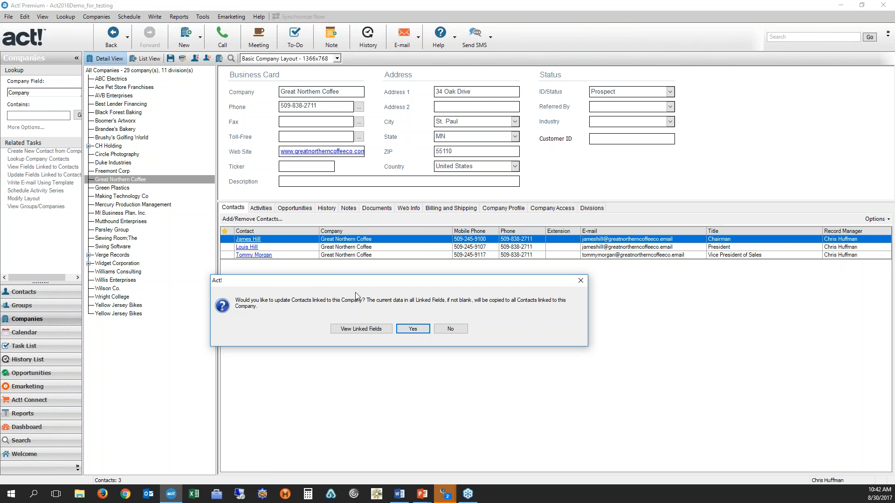
pyautogui.click(418, 329)
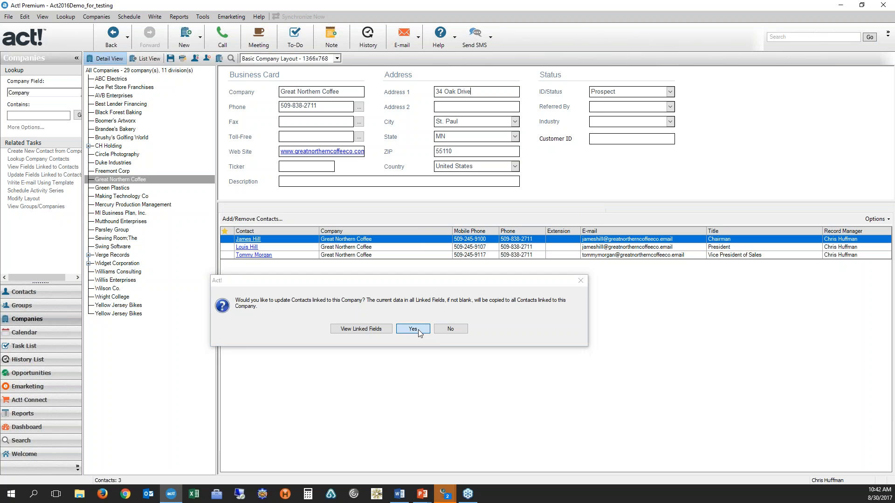
pyautogui.click(256, 239)
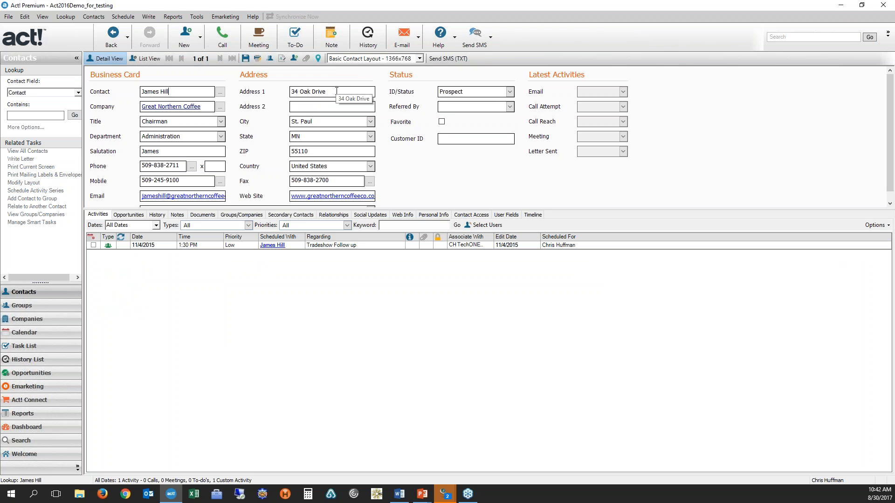
# Step: Enter a customer ID on the Great Northern Coffee company, save with the linked contacts updated, and check the second contact
pyautogui.click(189, 107)
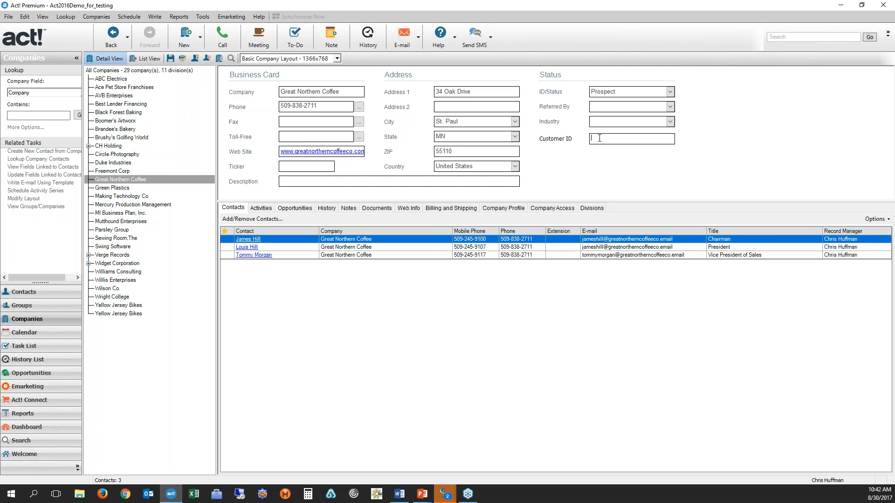
pyautogui.write('235')
pyautogui.click(170, 59)
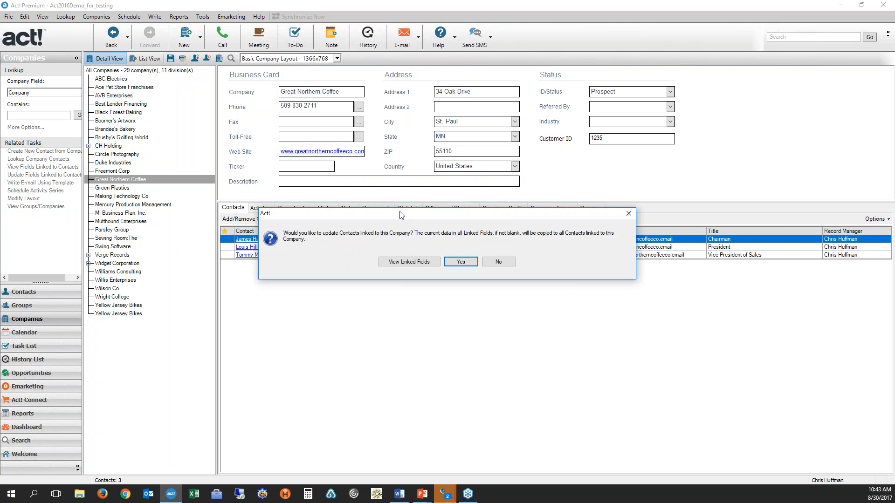
pyautogui.click(461, 262)
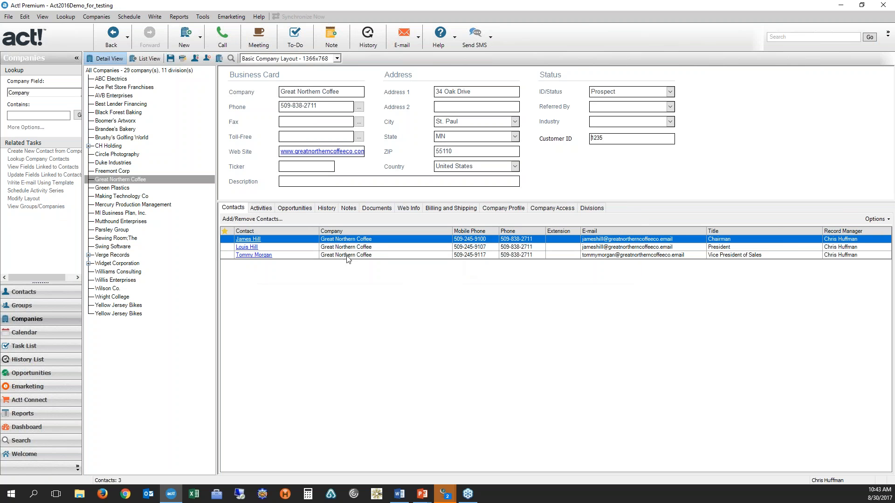
pyautogui.click(254, 249)
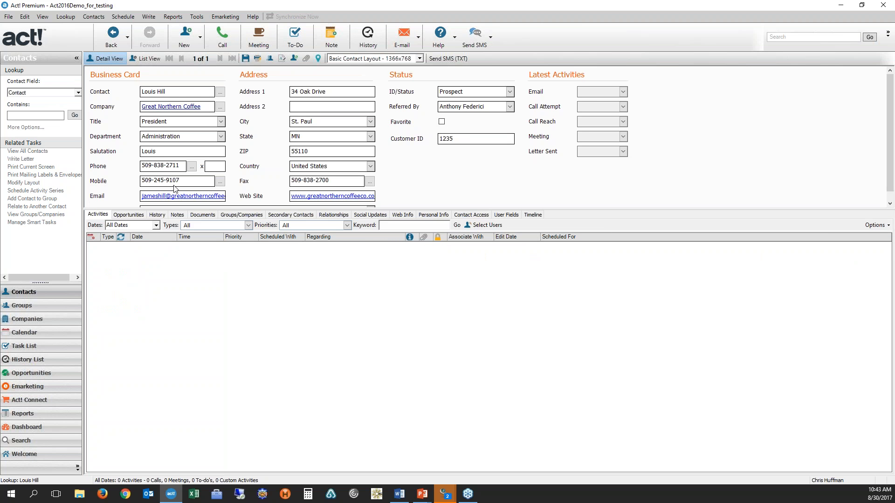
pyautogui.click(172, 106)
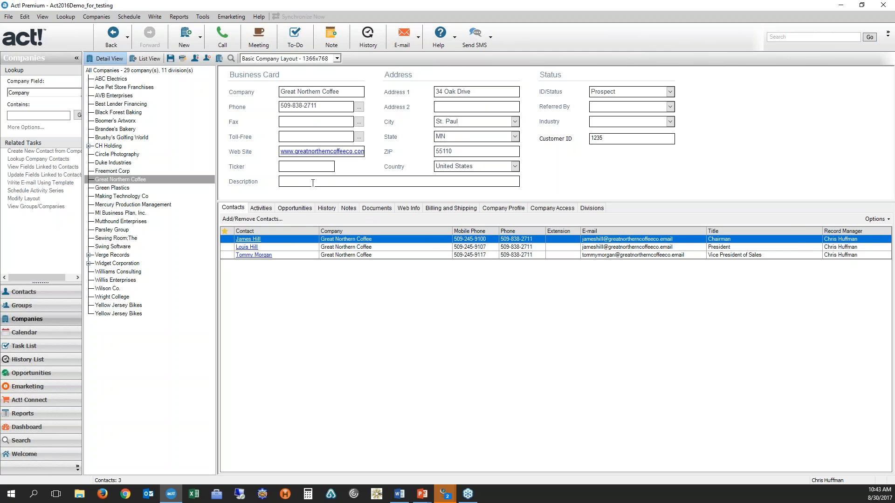
# Step: Open the Vice President of Sales contact of Great Northern Coffee and duplicate it with data from primary fields
pyautogui.moveTo(320, 231); pyautogui.dragTo(290, 229)
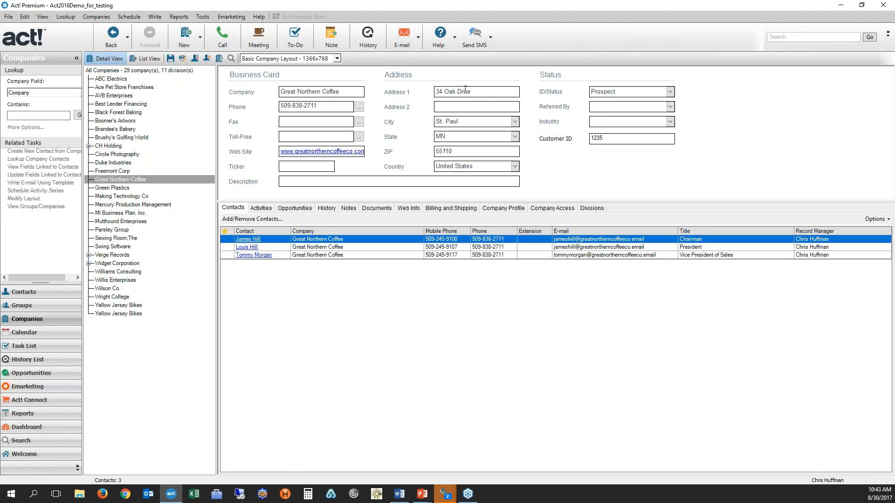
pyautogui.click(254, 255)
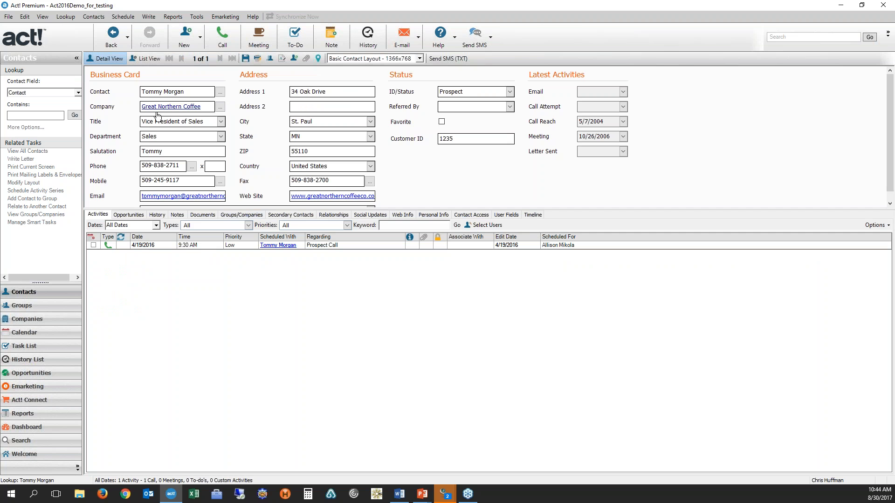
pyautogui.rightClick(257, 117)
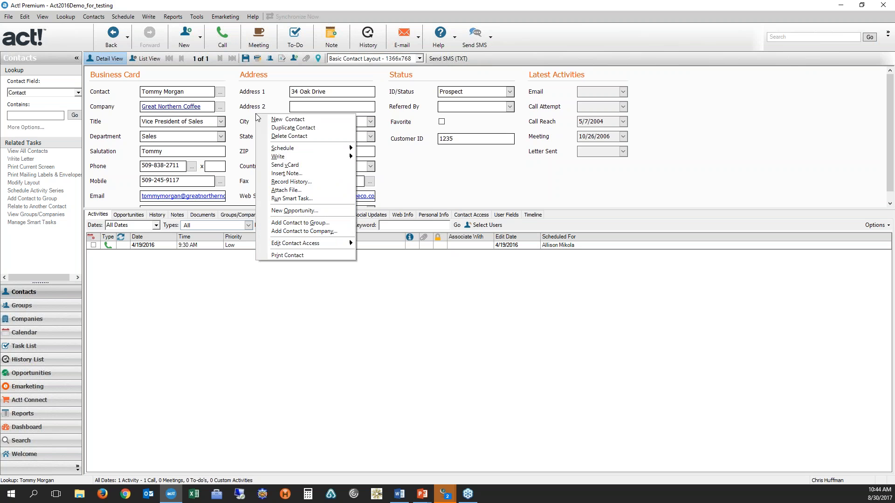
pyautogui.click(315, 128)
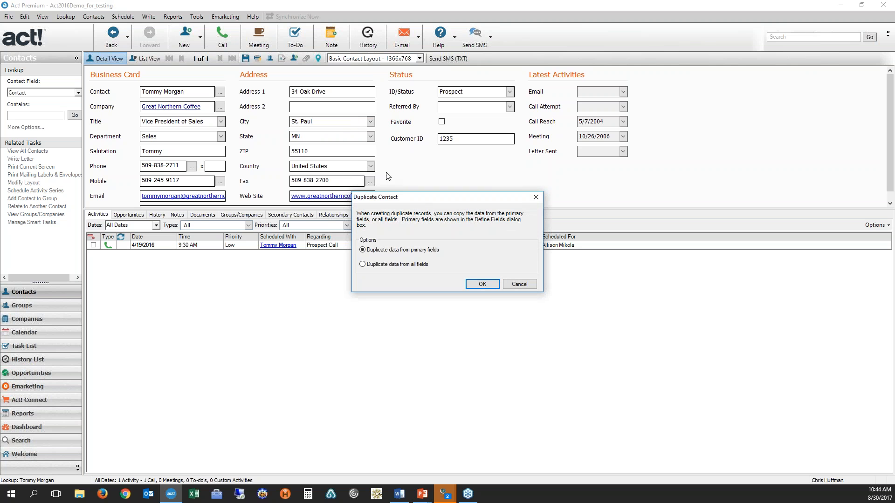
pyautogui.moveTo(418, 201); pyautogui.dragTo(407, 144)
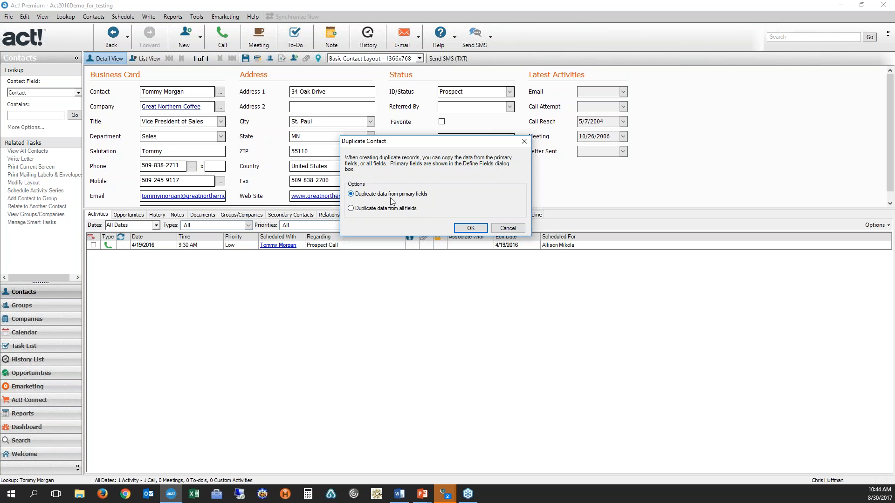
pyautogui.click(471, 228)
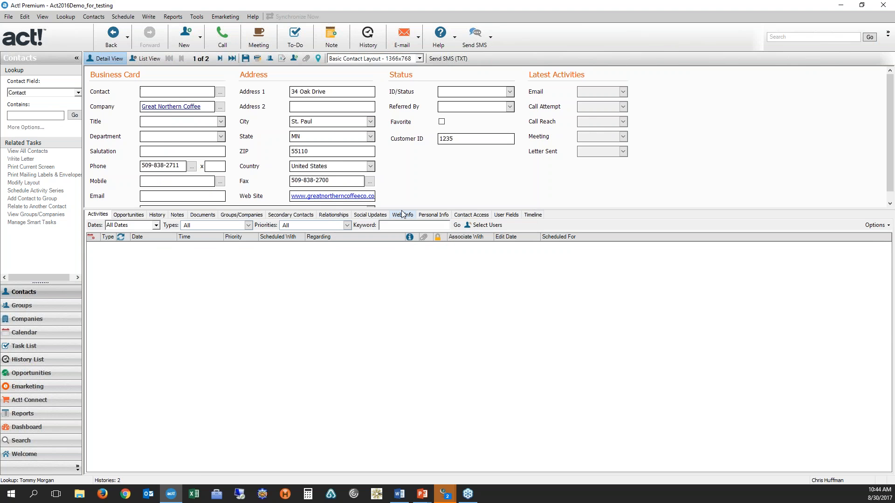
# Step: Enter the new contact's full name on the duplicated Great Northern Coffee record
pyautogui.write('Joyce Smith')
pyautogui.click(183, 122)
pyautogui.hotkey('alt', 'Tab')
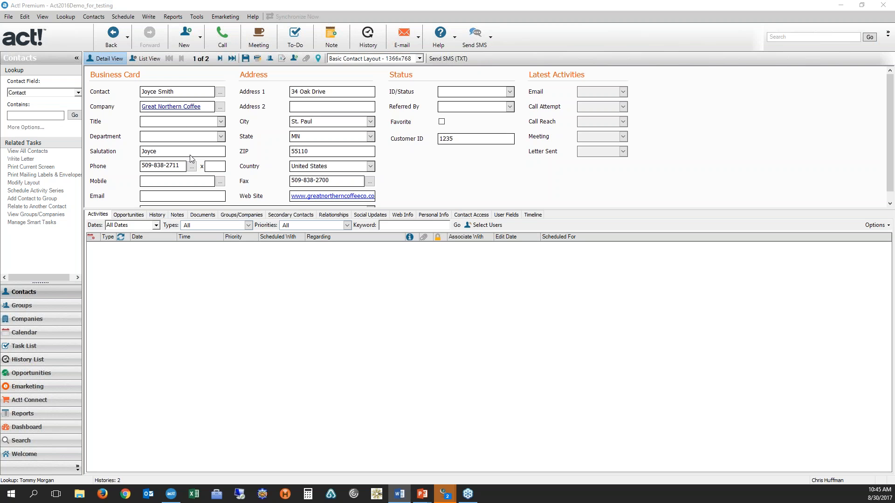
# Step: Record a completed call in the Vice President of Sales contact's history, regarding Confirm Shipment, with the details "fgfhfg hfg hfgh"
pyautogui.click(158, 215)
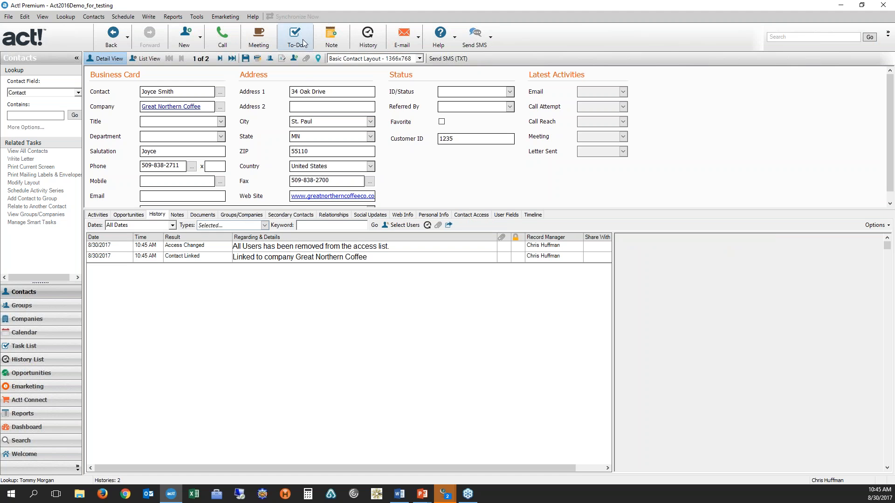
pyautogui.click(367, 36)
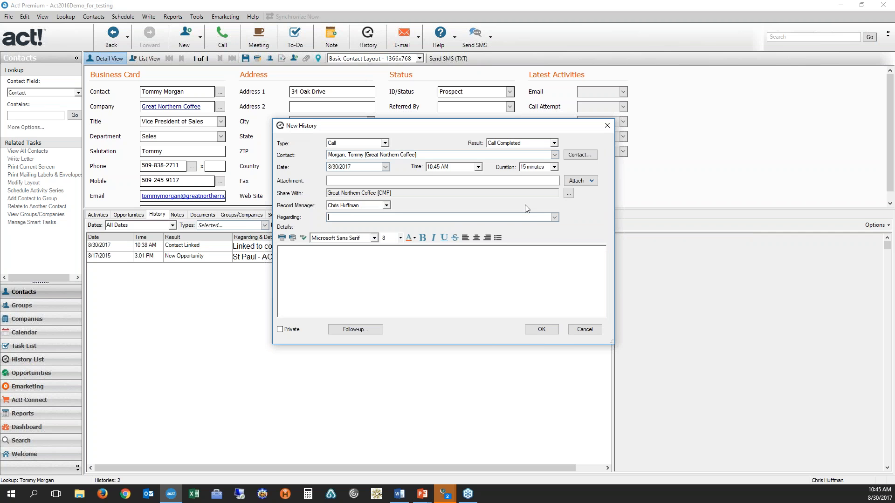
pyautogui.click(555, 218)
pyautogui.click(338, 245)
pyautogui.click(339, 262)
pyautogui.write('fgfhfg hfg hfgh')
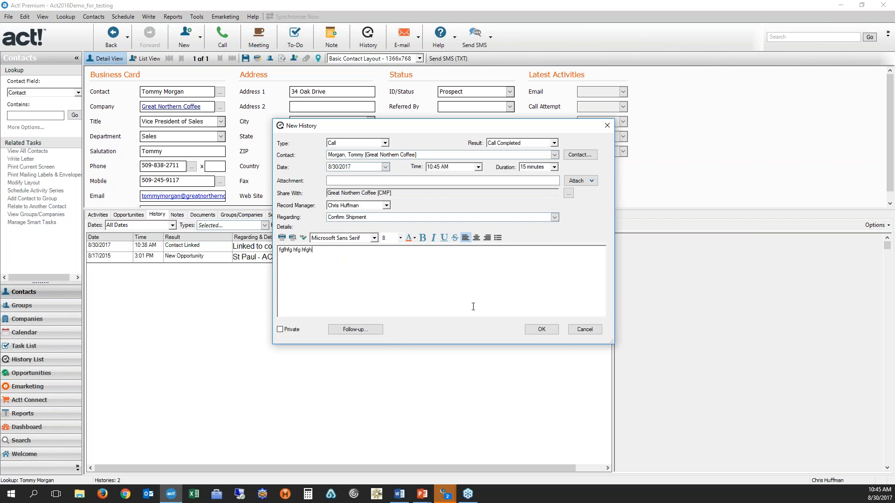
pyautogui.click(555, 331)
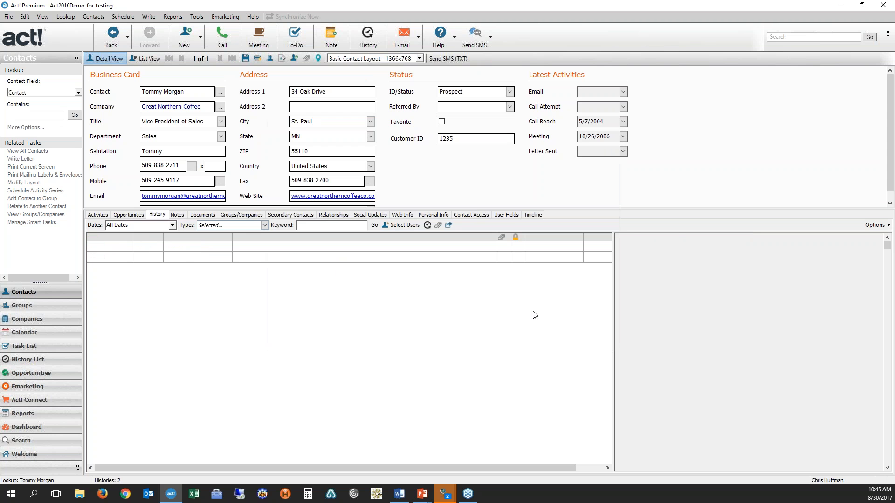
# Step: Record a held meeting in the same contact's history, regarding Contract Negotiations, with the details "fg hfg hfgh", and save the contact
pyautogui.click(368, 36)
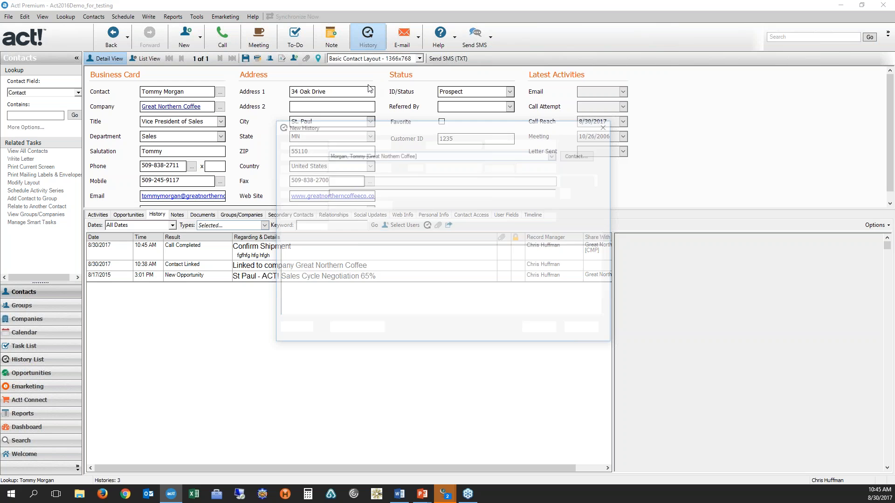
pyautogui.click(385, 142)
pyautogui.click(383, 167)
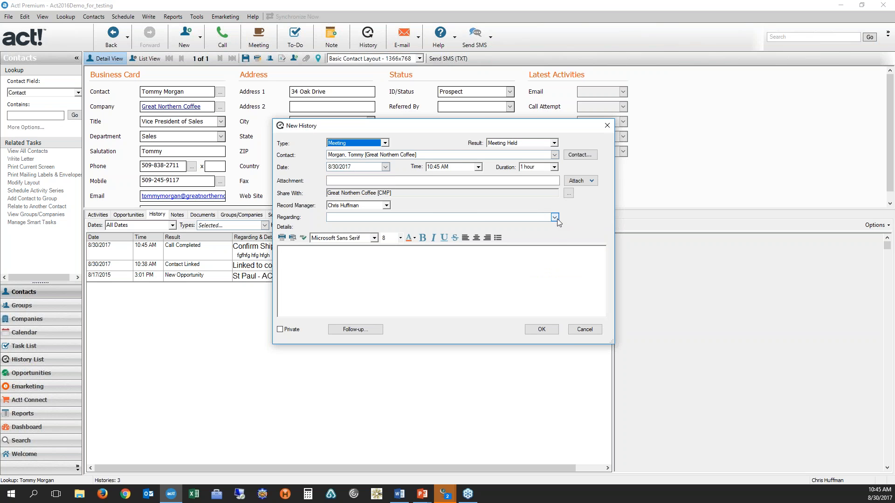
pyautogui.click(554, 217)
pyautogui.click(352, 247)
pyautogui.write('fg hfg hfgh')
pyautogui.click(538, 332)
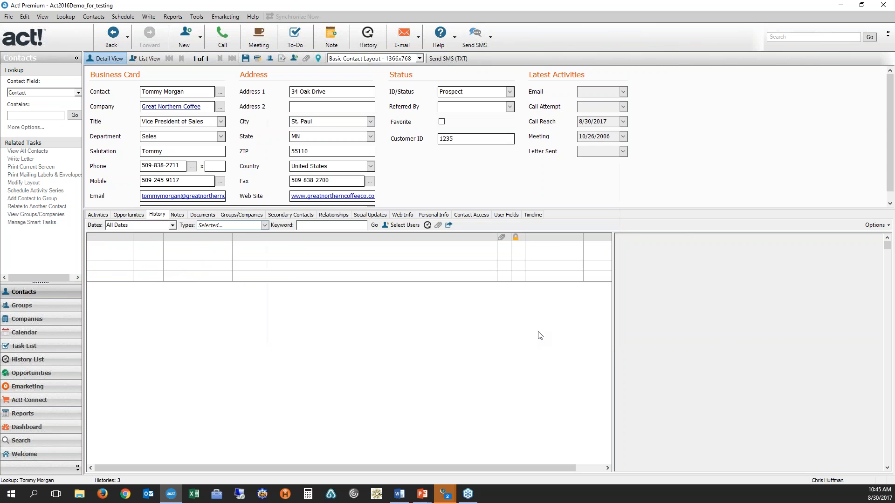
pyautogui.click(243, 59)
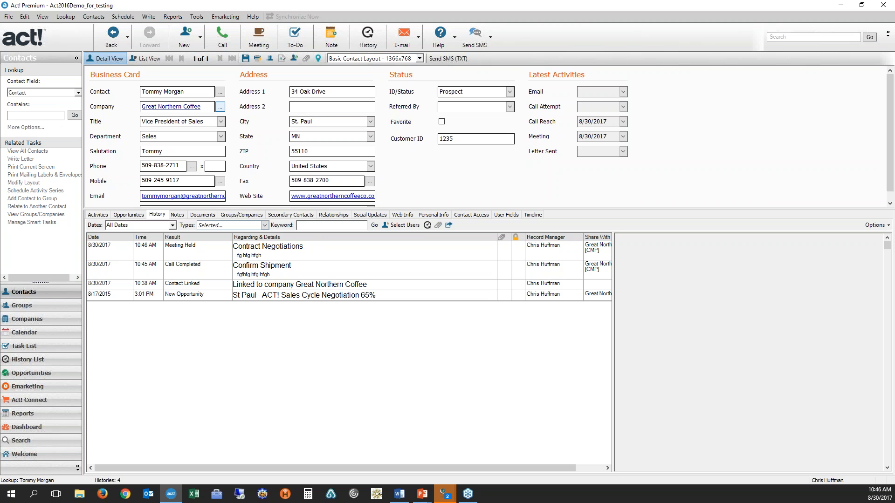
# Step: Unlink the Vice President of Sales contact from Great Northern Coffee and check the company's contacts and history
pyautogui.click(220, 108)
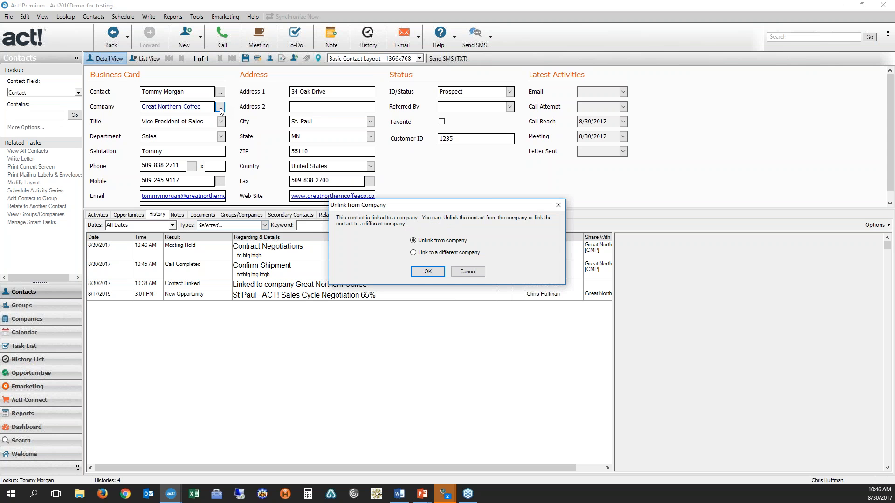
pyautogui.click(428, 271)
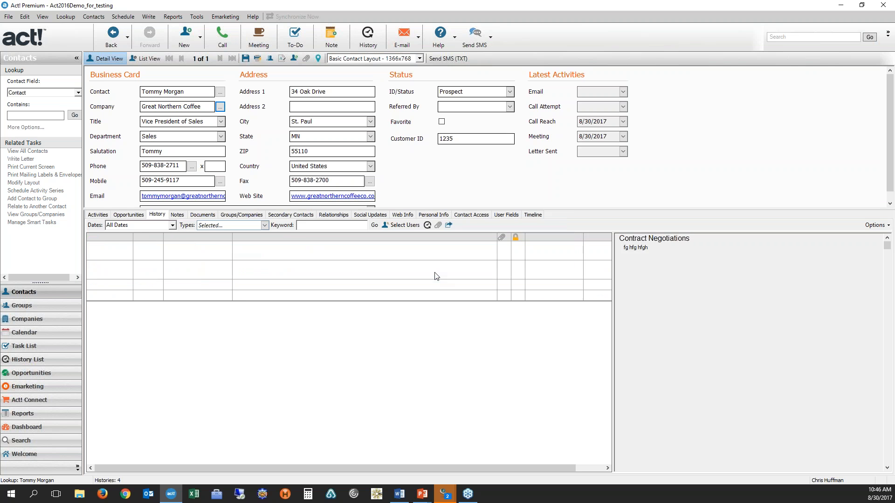
pyautogui.click(34, 323)
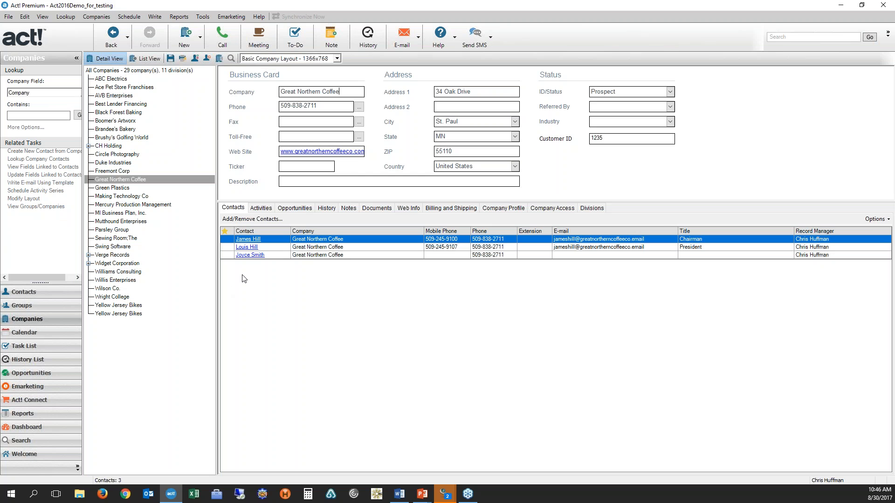
pyautogui.click(325, 208)
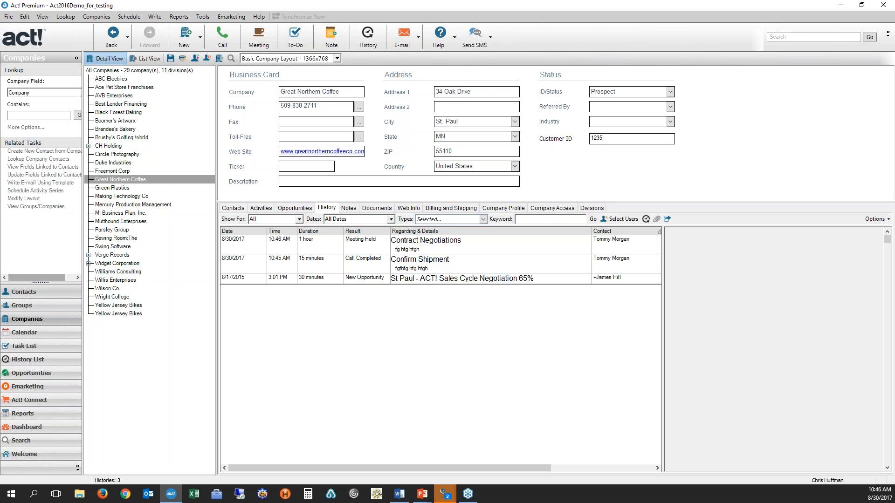
# Step: Look up the Chief Product Manager contact of Mercury Production Management by first name and show the secondary contacts
pyautogui.click(36, 293)
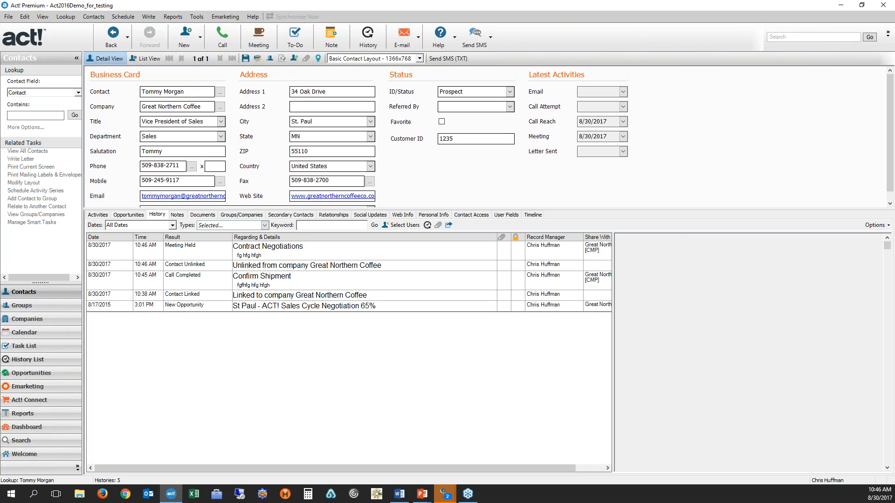
pyautogui.write('albert')
pyautogui.press('Return')
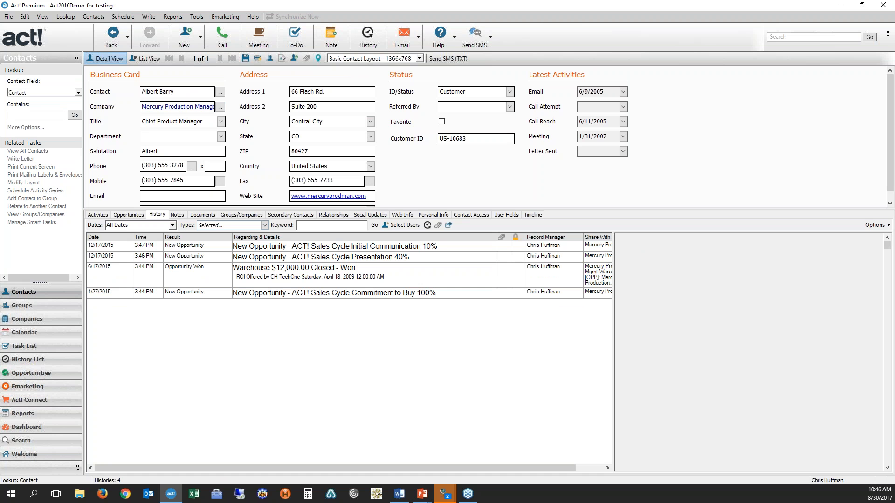
pyautogui.click(289, 215)
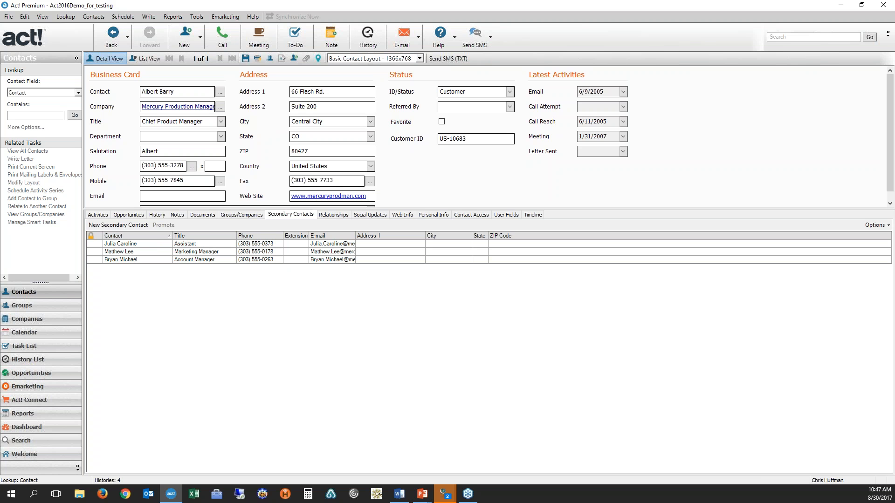
# Step: Promote the secondary contact titled Assistant, duplicating data from the main contact's primary fields
pyautogui.click(205, 246)
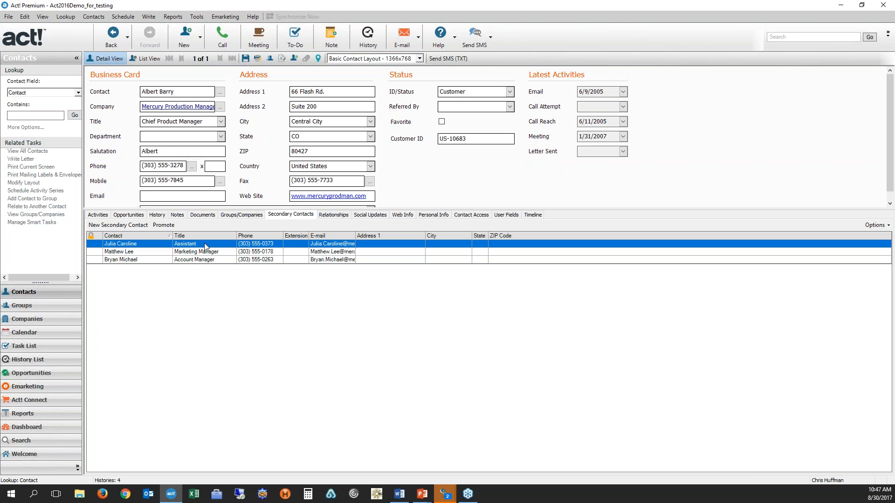
pyautogui.click(163, 225)
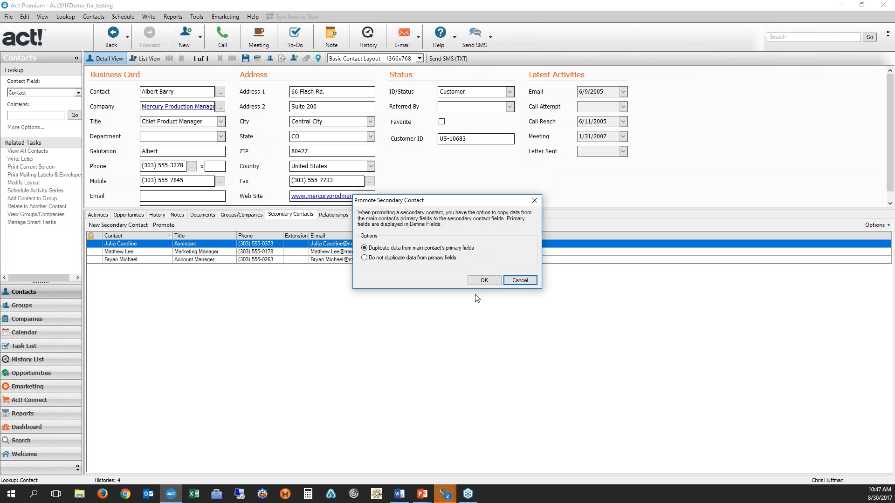
pyautogui.click(484, 280)
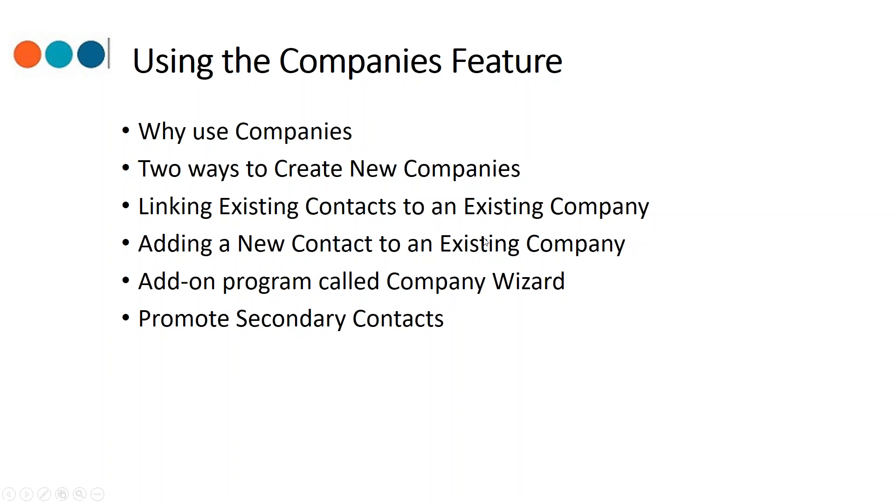
pyautogui.click(483, 239)
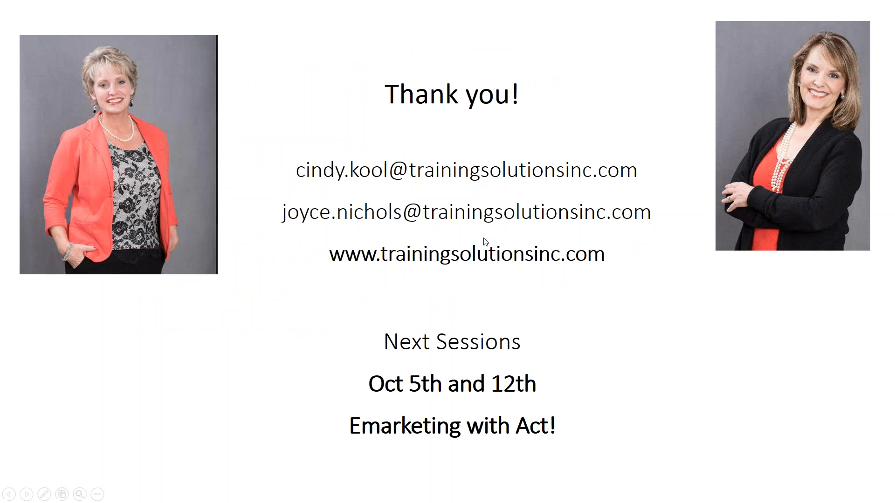